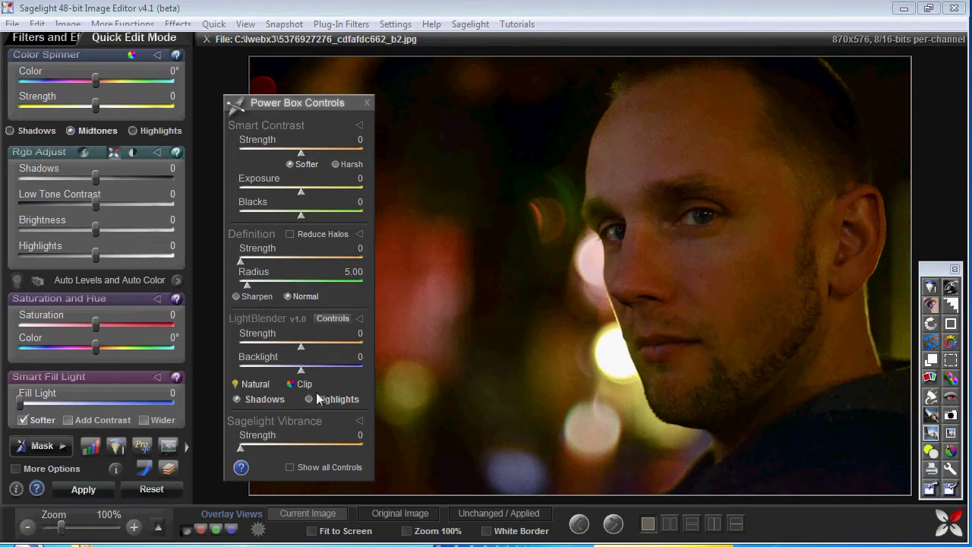
Step: Set the portrait's LightBlender strength to 67 and its first four equalizer bands to -1.0, -.62, -.43 and -.14, raising the fifth slightly
drag(307, 351, 341, 359)
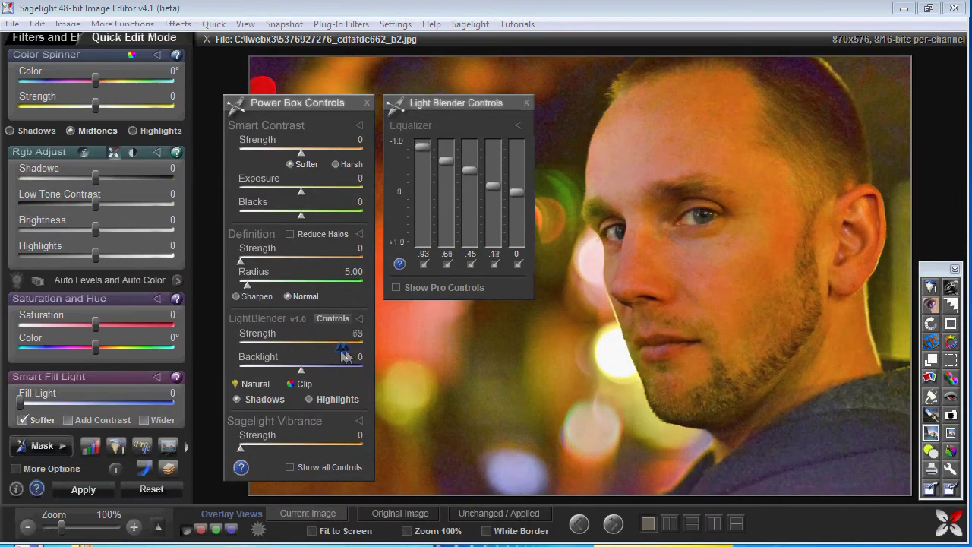
drag(336, 356, 342, 358)
mouse_move(425, 160)
mouse_down()
mouse_move(421, 151)
mouse_move(419, 197)
mouse_move(422, 143)
mouse_up()
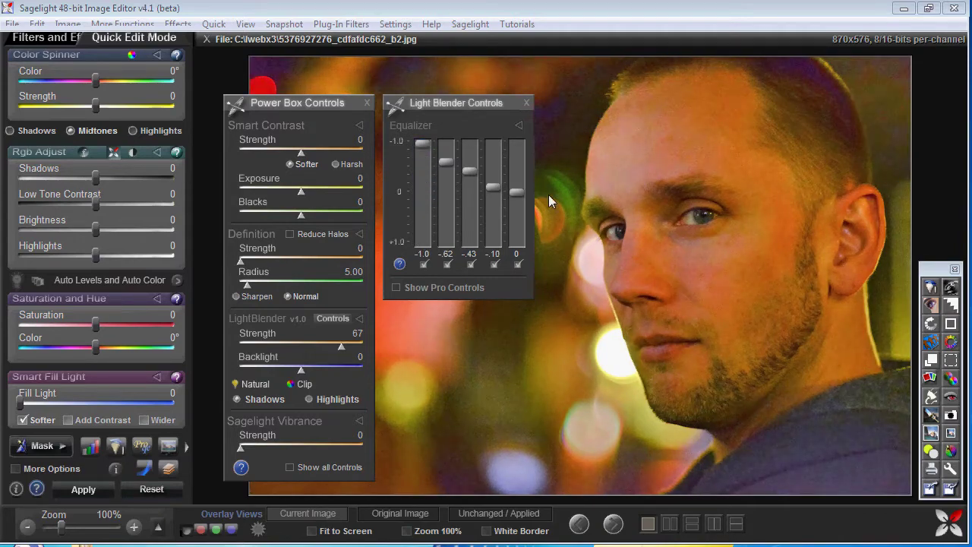
drag(515, 193, 494, 185)
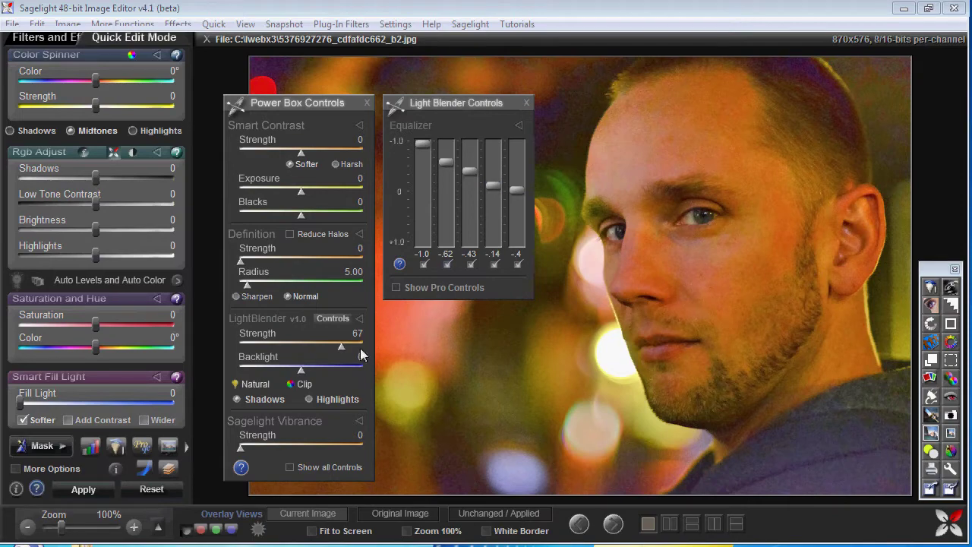
Step: Set the LightBlender strength to 85 and equalizer bands two to four to -.50, -.53 and -.34, and compare with the unchanged portrait
mouse_move(337, 340)
mouse_down()
mouse_move(278, 336)
mouse_move(346, 336)
mouse_move(353, 351)
mouse_up()
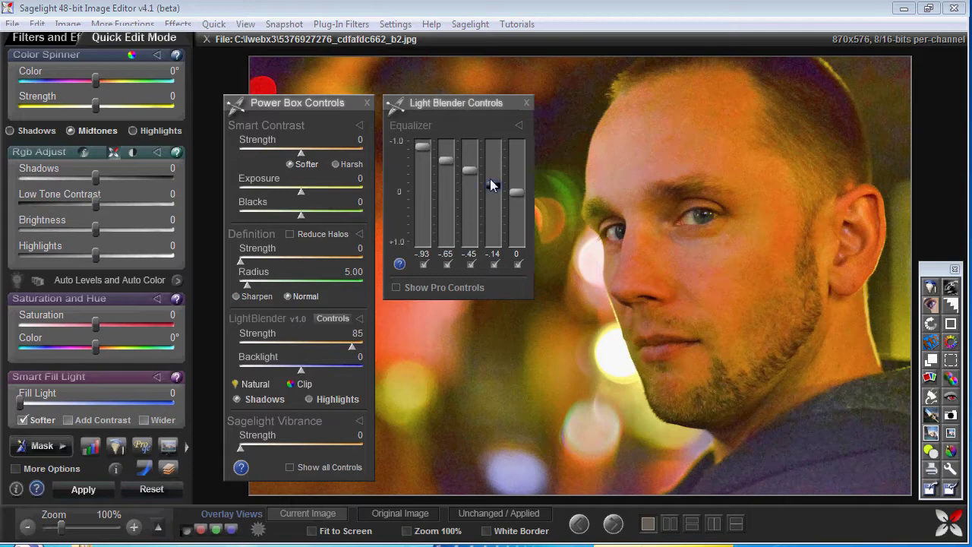
drag(488, 187, 488, 177)
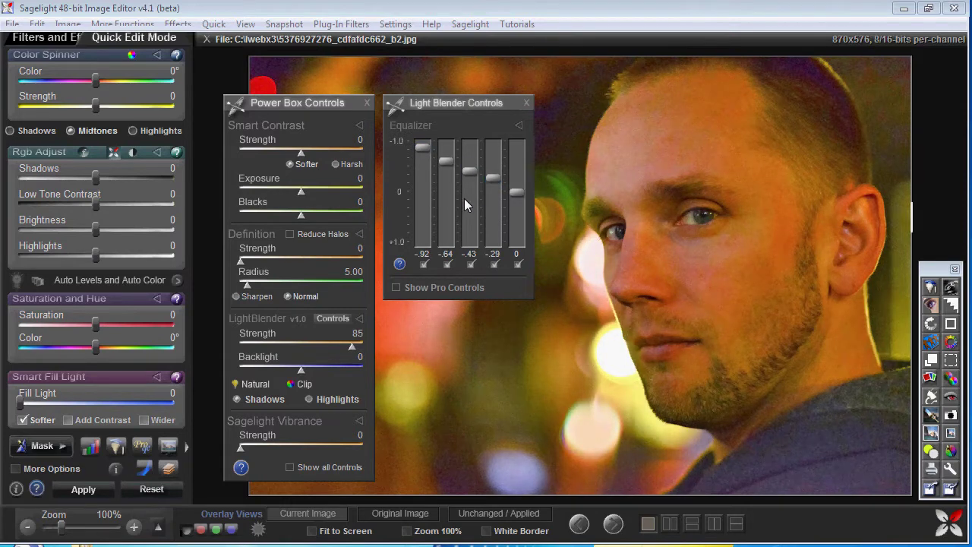
click(488, 216)
click(444, 210)
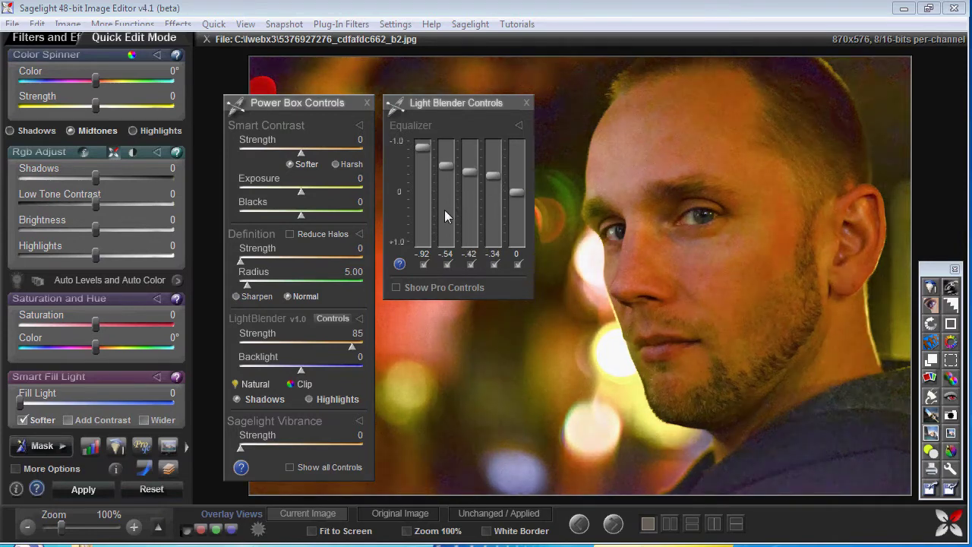
click(465, 211)
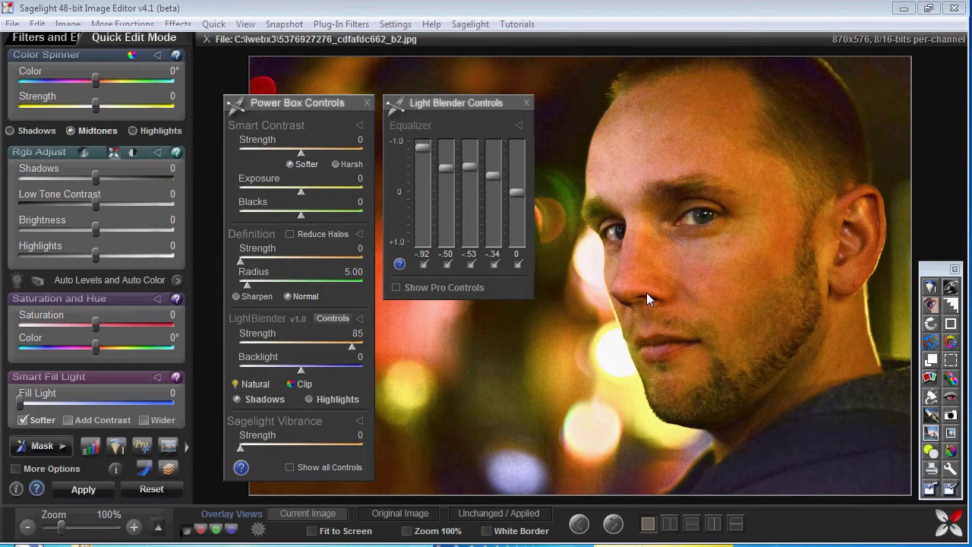
click(486, 519)
Step: Move the Power Box and Light Blender panels away from the portrait and set the second equalizer band to -.37
drag(311, 104, 211, 119)
drag(440, 105, 103, 54)
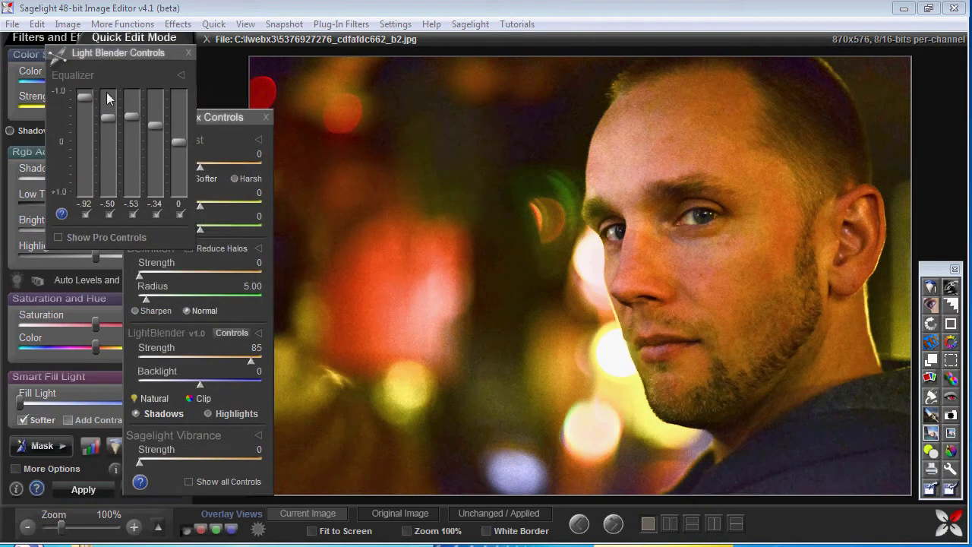
click(203, 174)
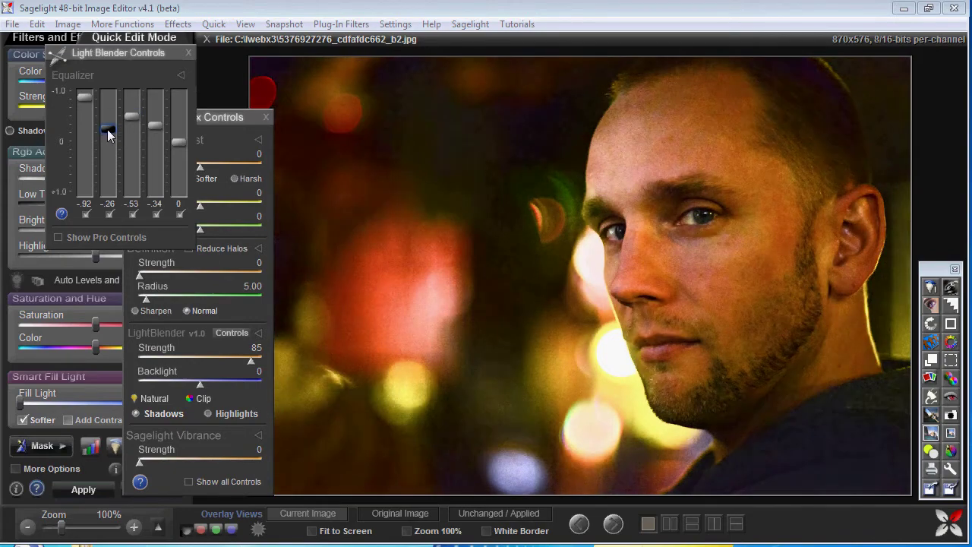
click(107, 129)
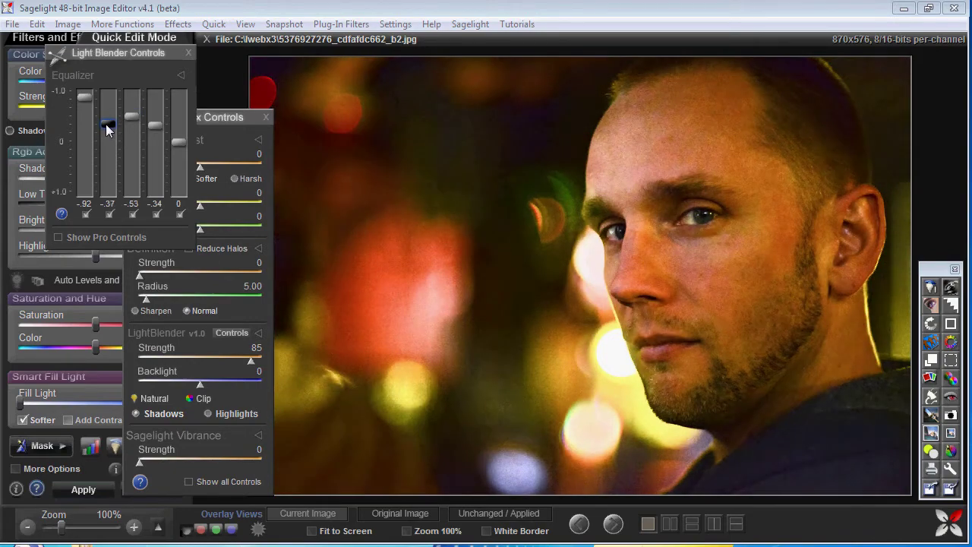
Step: Set equalizer bands one, three, four and five to -.67, -.57, -.42 and -.20, and try the second band just past zero
drag(85, 118, 109, 156)
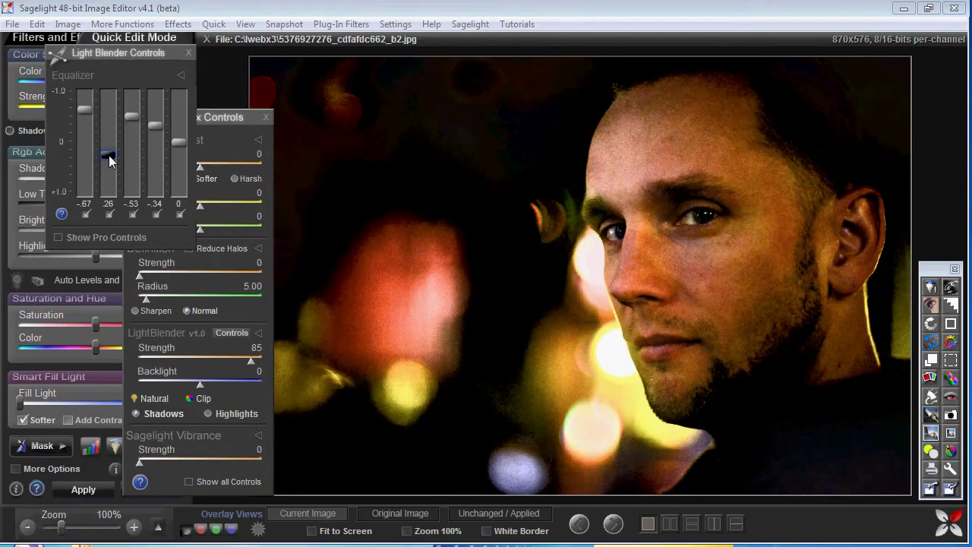
drag(132, 117, 134, 120)
drag(109, 155, 179, 132)
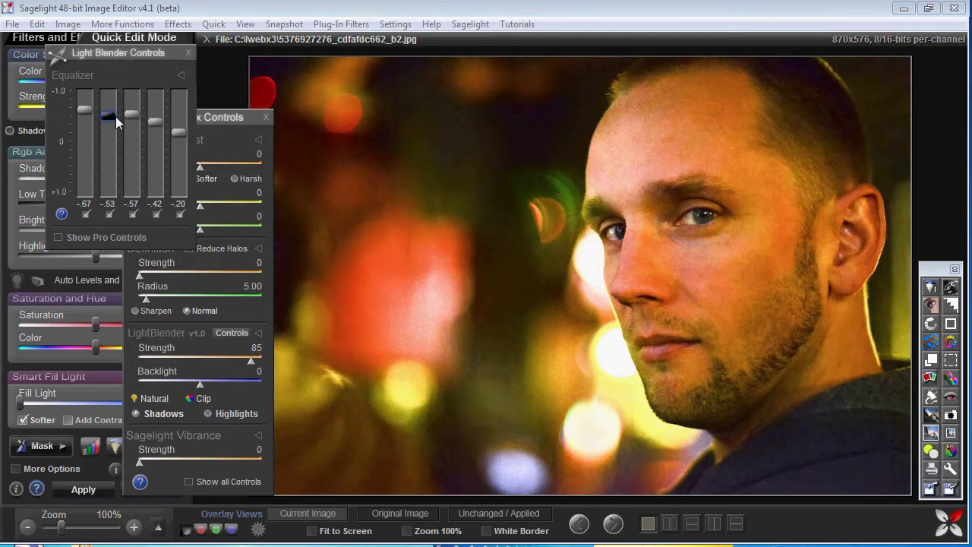
drag(115, 117, 107, 146)
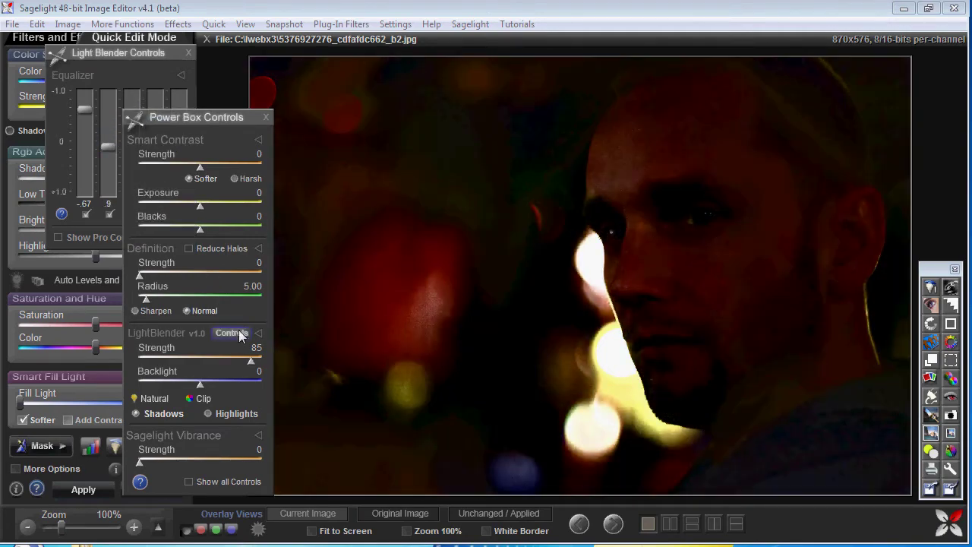
Step: Set the LightBlender strength to 90, uncover the equalizer, and set its third band to -.54
mouse_move(250, 361)
mouse_down()
mouse_move(150, 361)
mouse_move(254, 361)
mouse_up()
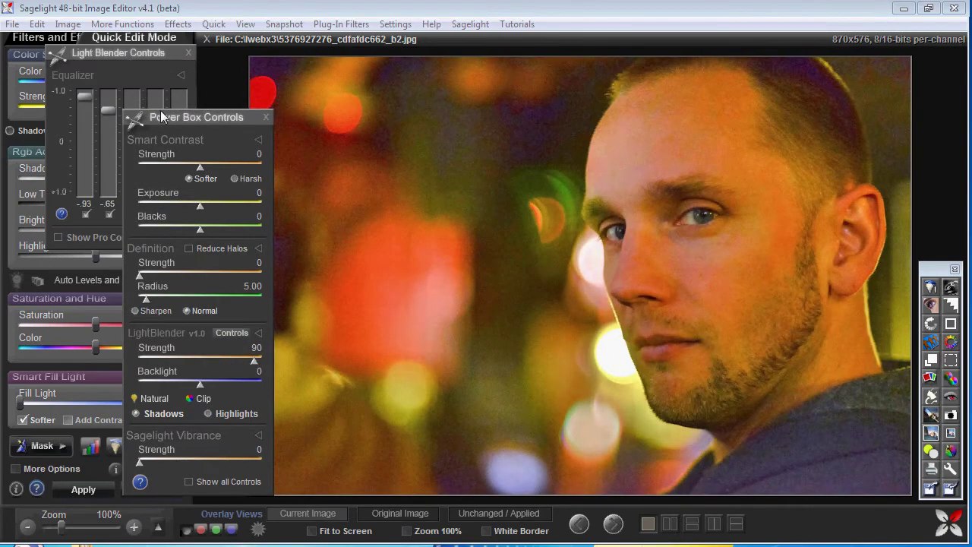
drag(160, 113, 214, 123)
drag(127, 130, 150, 144)
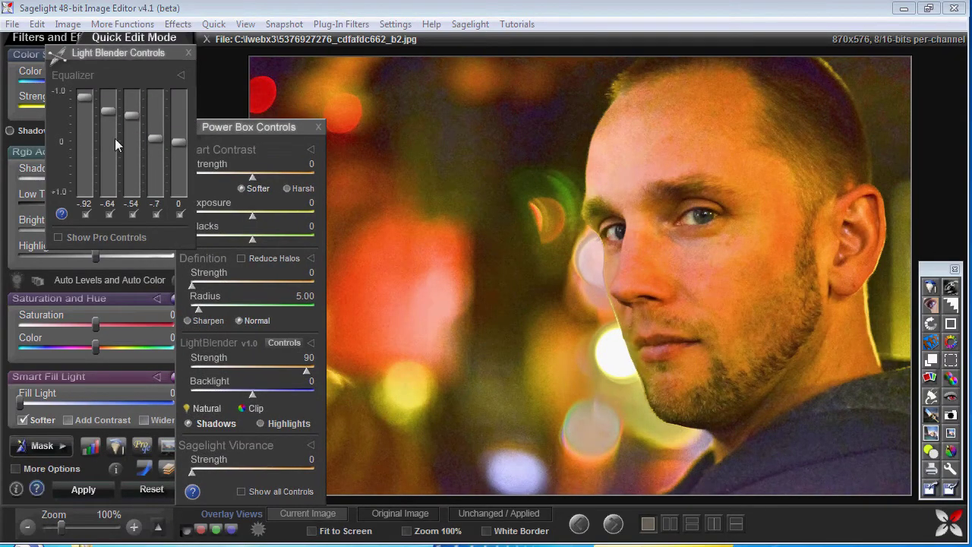
Step: Try different settings for the third equalizer band, finishing at -.35
drag(136, 120, 130, 125)
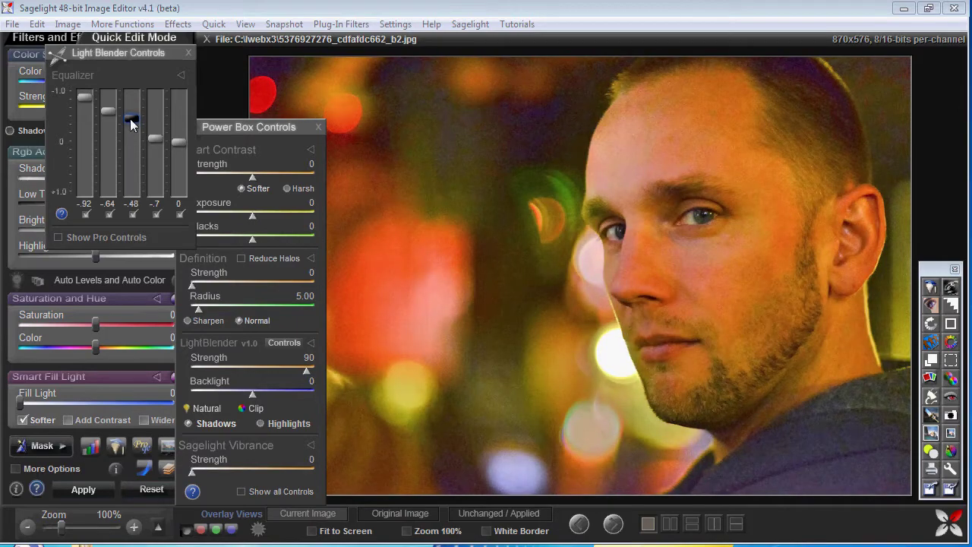
drag(131, 125, 130, 126)
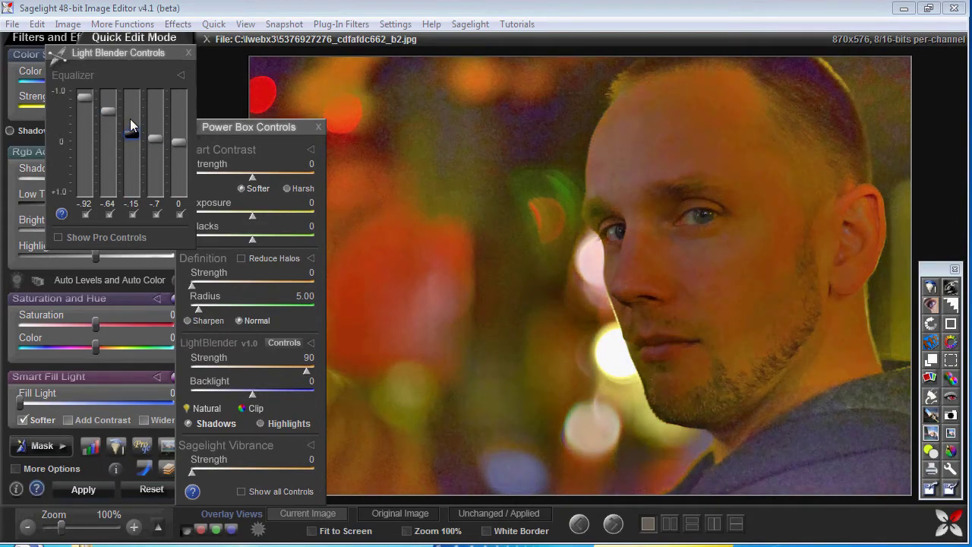
drag(131, 123, 130, 122)
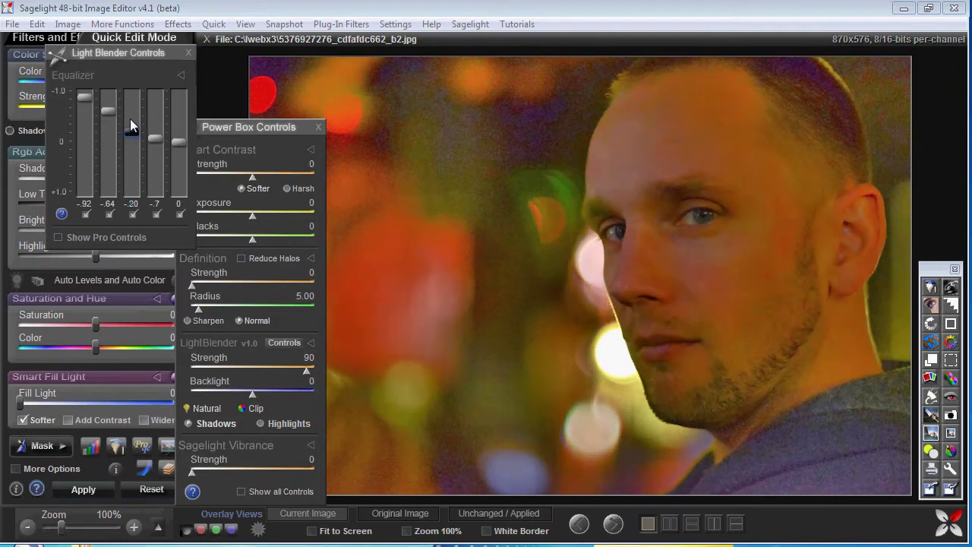
click(130, 120)
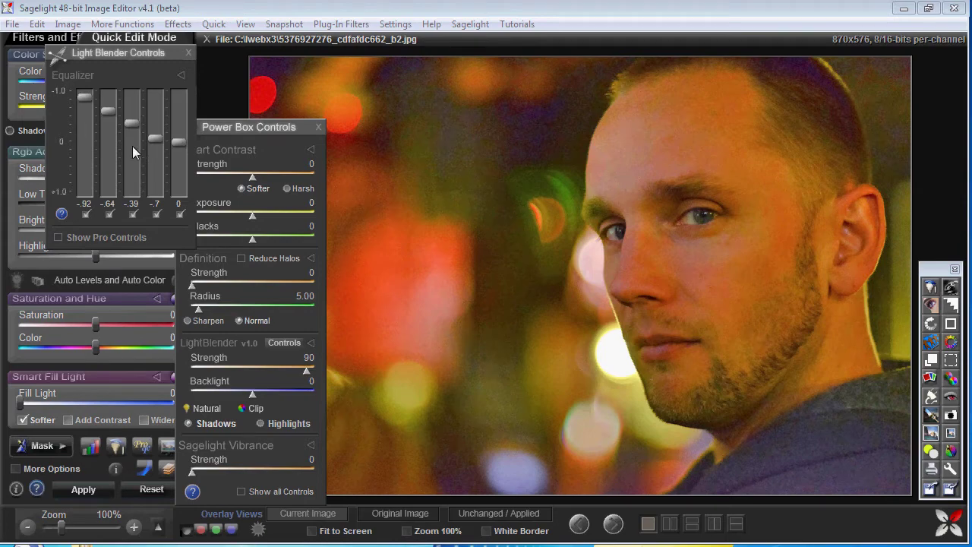
drag(134, 125, 133, 126)
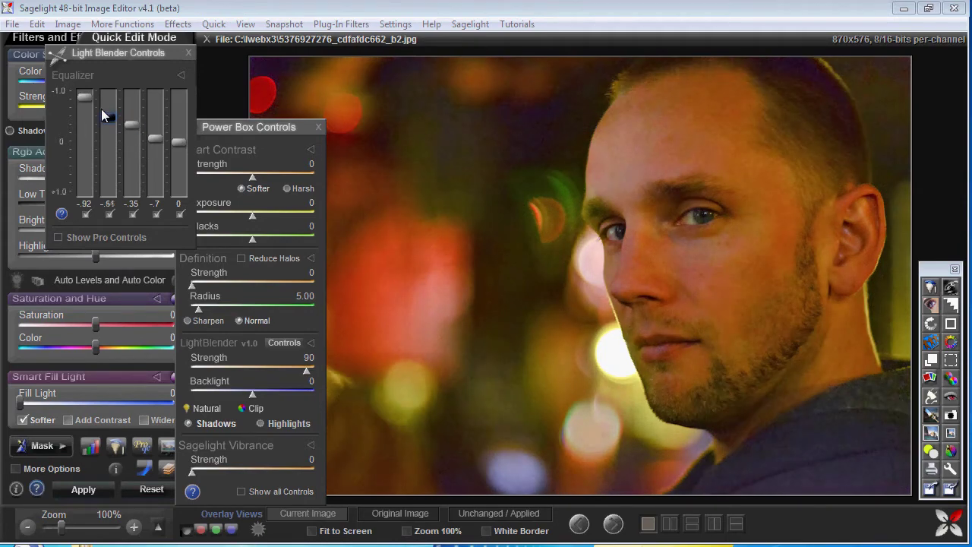
Step: Set the second, third and fourth equalizer bands to -.39, -.51 and -.14, and compare the portrait with its unchanged version
click(104, 114)
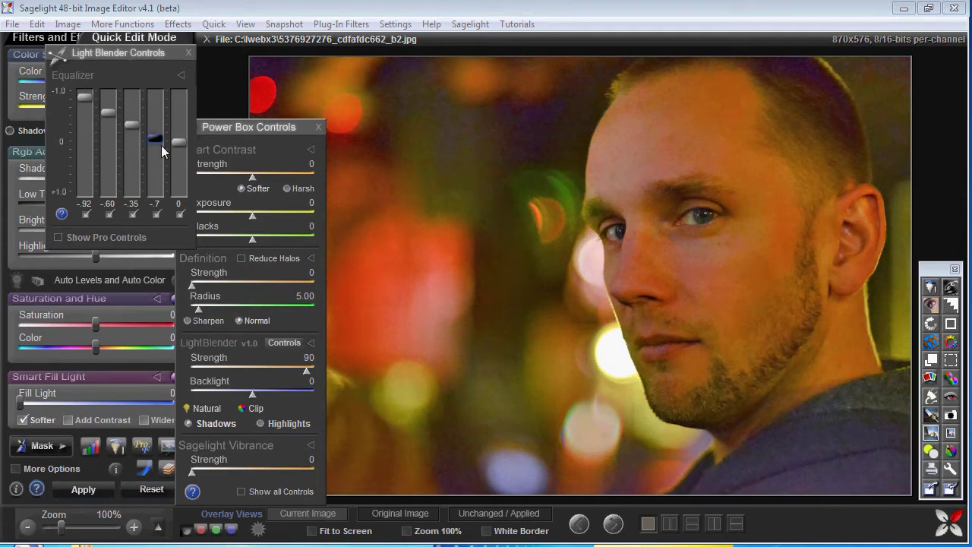
click(159, 144)
drag(159, 142, 128, 133)
scroll(99, 141, down, 3)
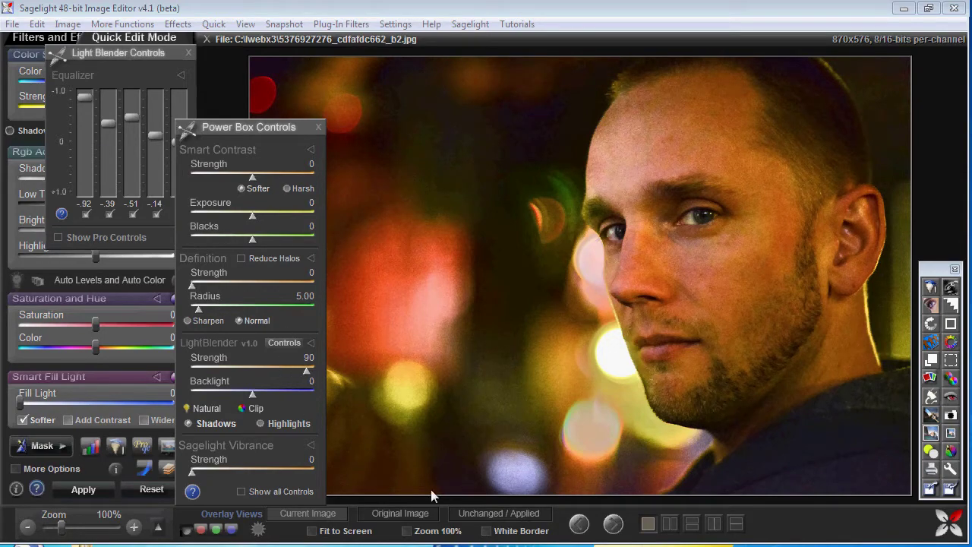
click(494, 516)
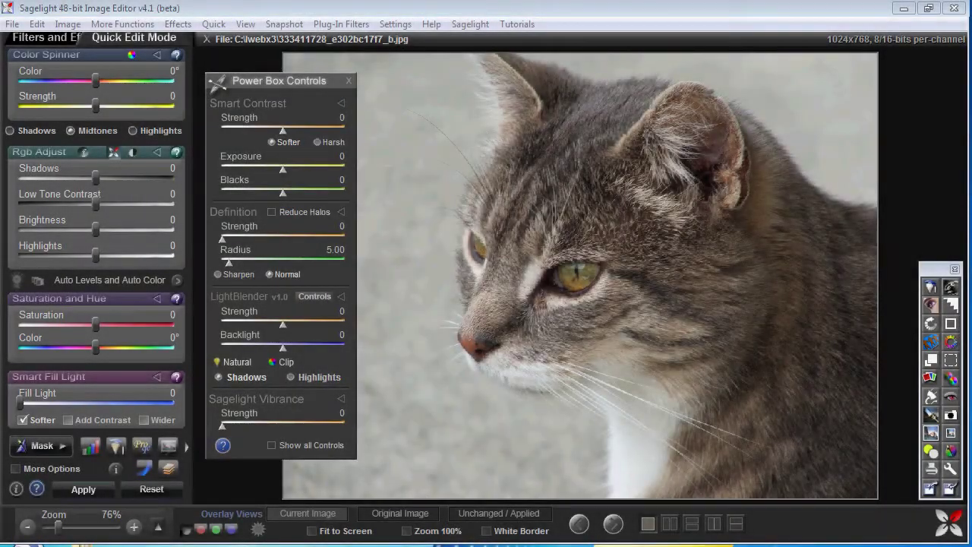
Step: Set the cat photo's LightBlender strength to 37 for Shadows and 28 for Highlights, keeping the Light Blender panel off the photo
drag(288, 328, 306, 332)
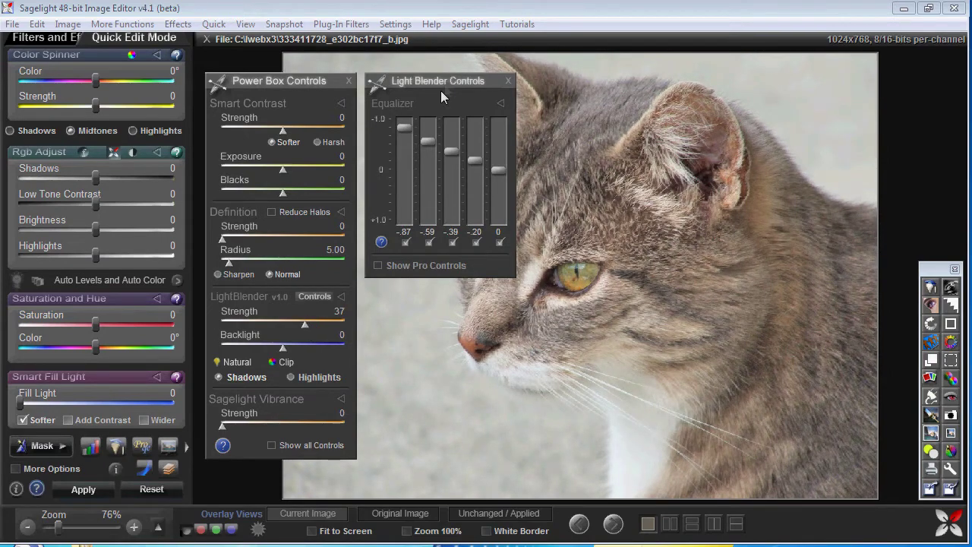
drag(443, 82, 159, 108)
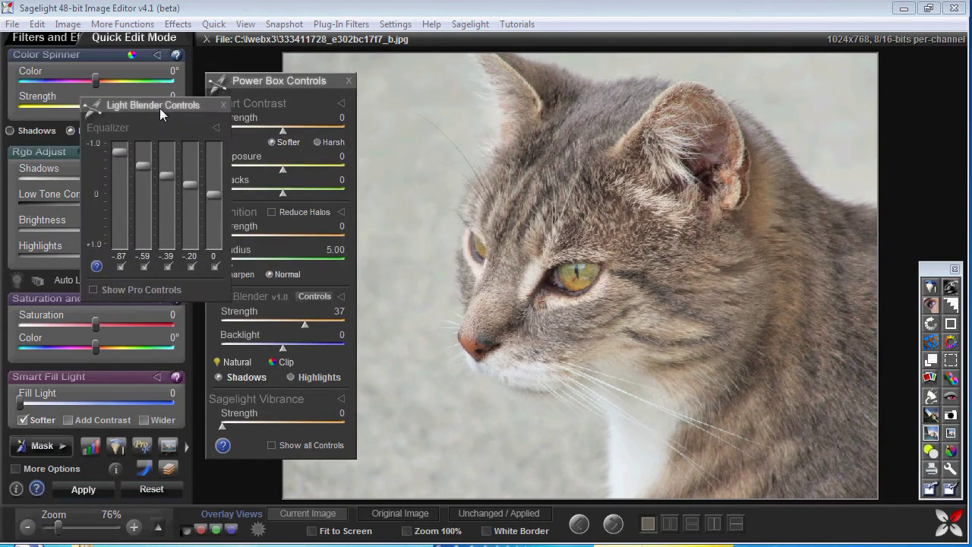
click(316, 376)
mouse_move(282, 325)
mouse_down()
mouse_move(305, 323)
mouse_move(244, 323)
mouse_move(301, 322)
mouse_up()
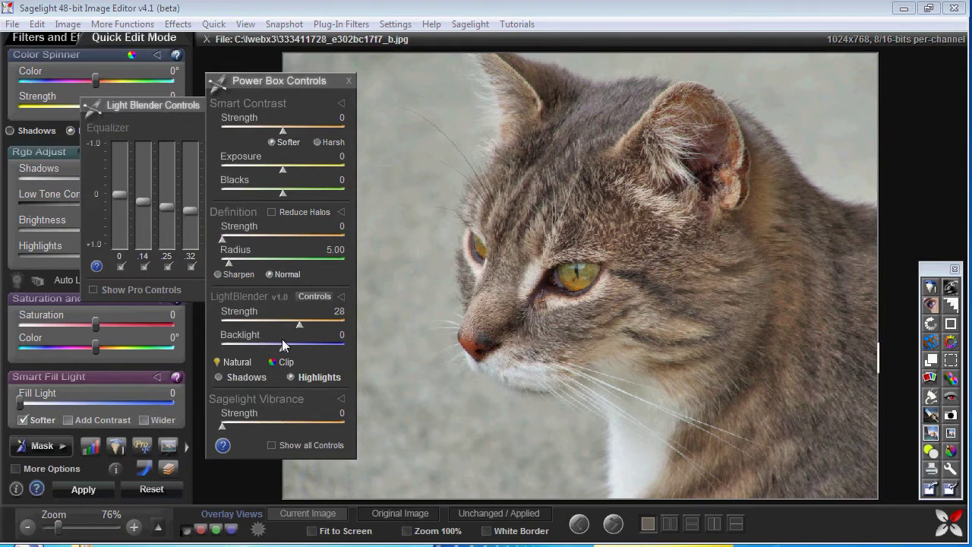
Step: Set the Definition radius to 33 and strength to 44, and the Sagelight Vibrance strength to 10
drag(228, 262, 276, 261)
drag(230, 238, 249, 240)
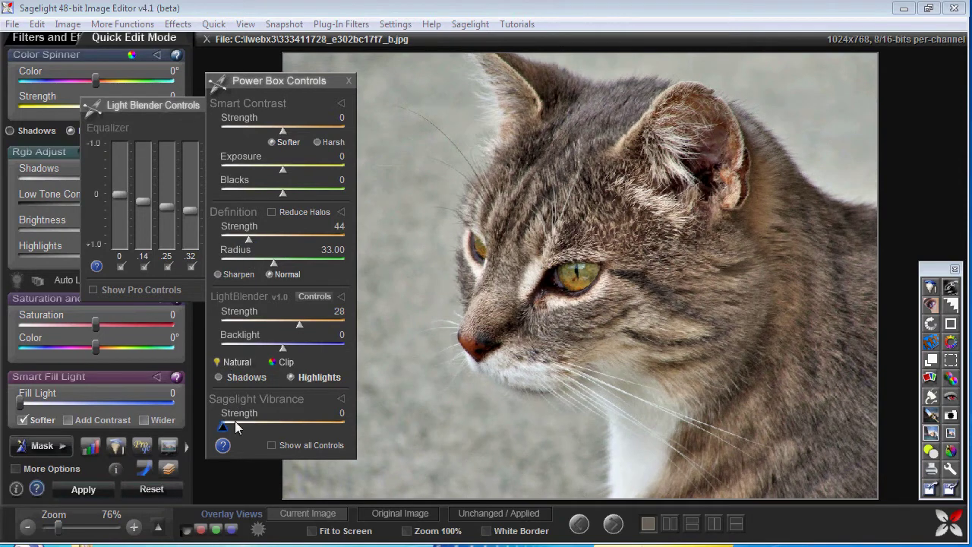
drag(226, 422, 234, 423)
Step: Enable Reduce Halos for Definition after checking the cat photo with and without it, and compare with the unchanged image
click(295, 214)
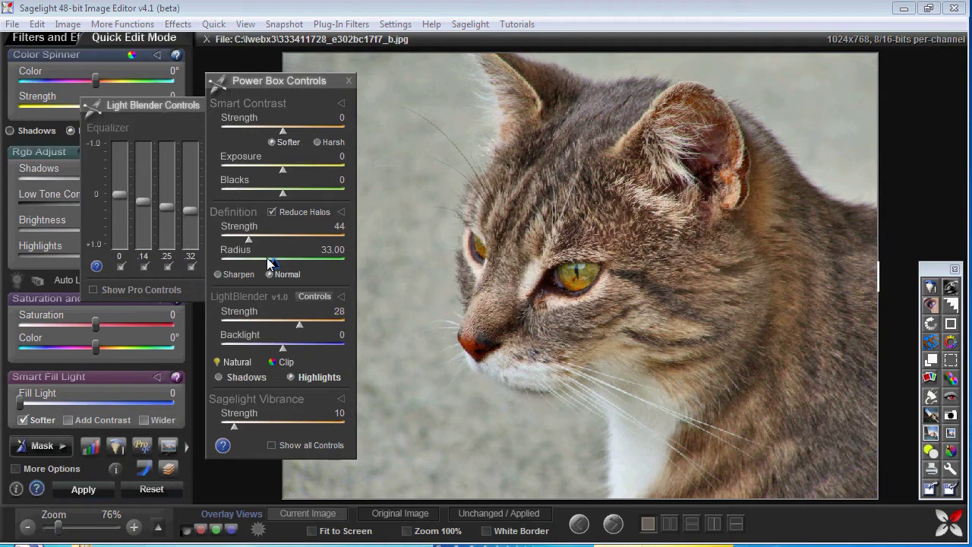
click(275, 216)
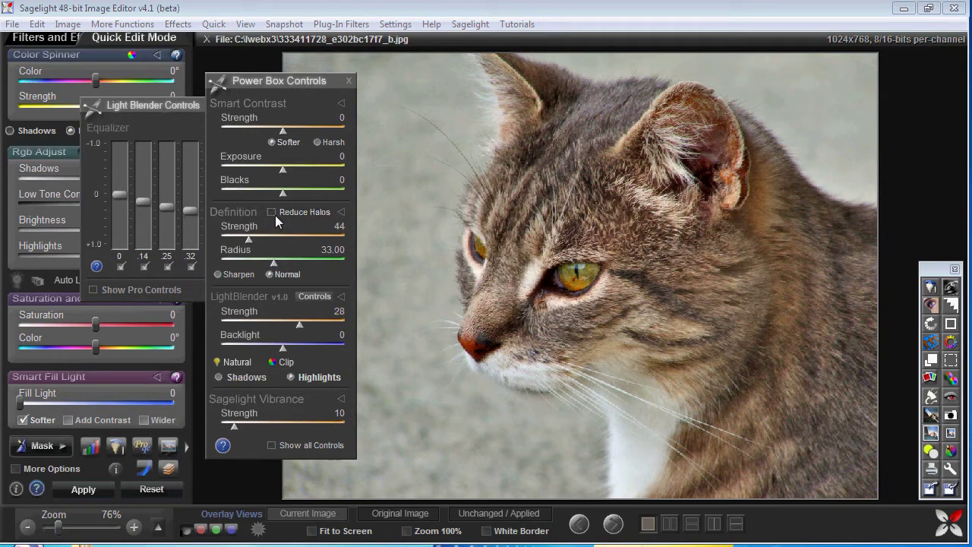
click(274, 215)
click(274, 215)
click(497, 515)
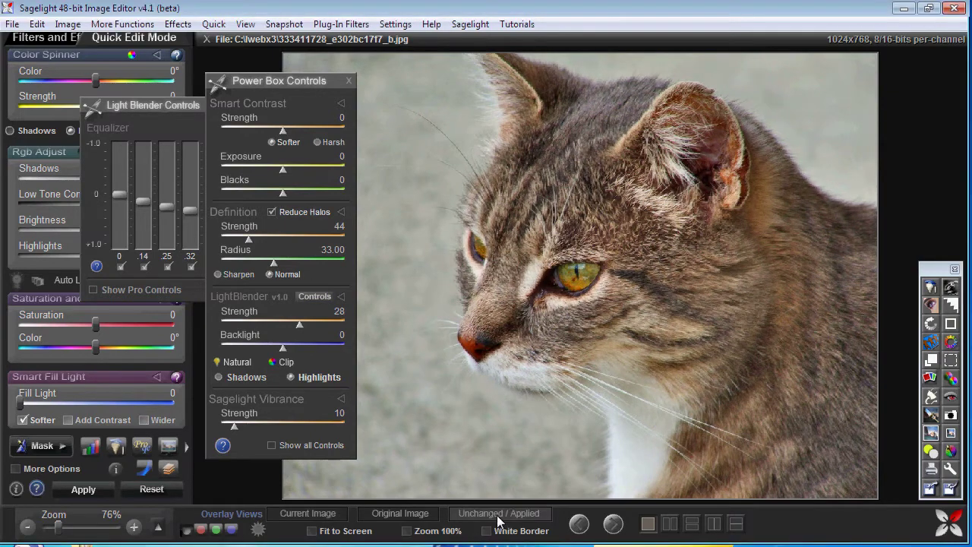
click(498, 516)
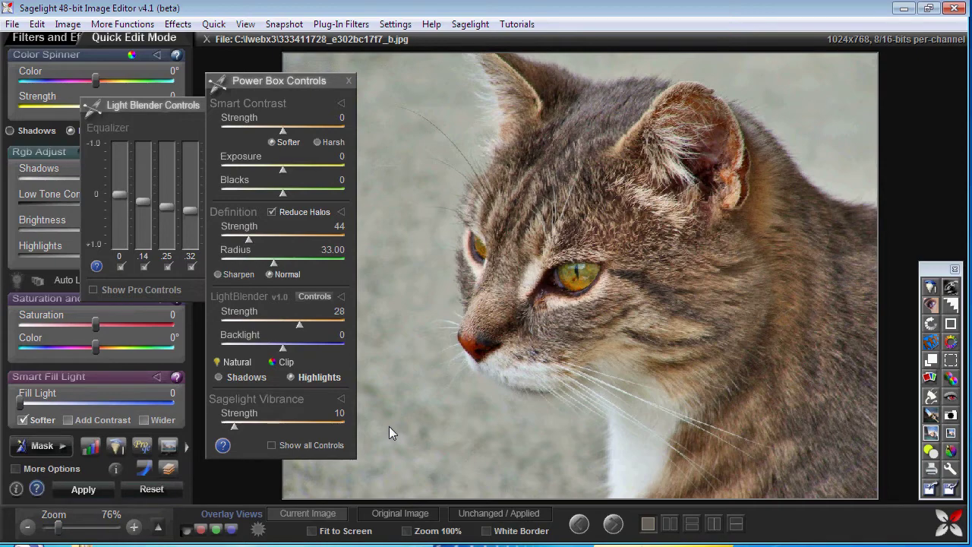
Step: For the LightBlender Shadows, set the first three equalizer bands to -.78, -.45 and -.32
click(222, 376)
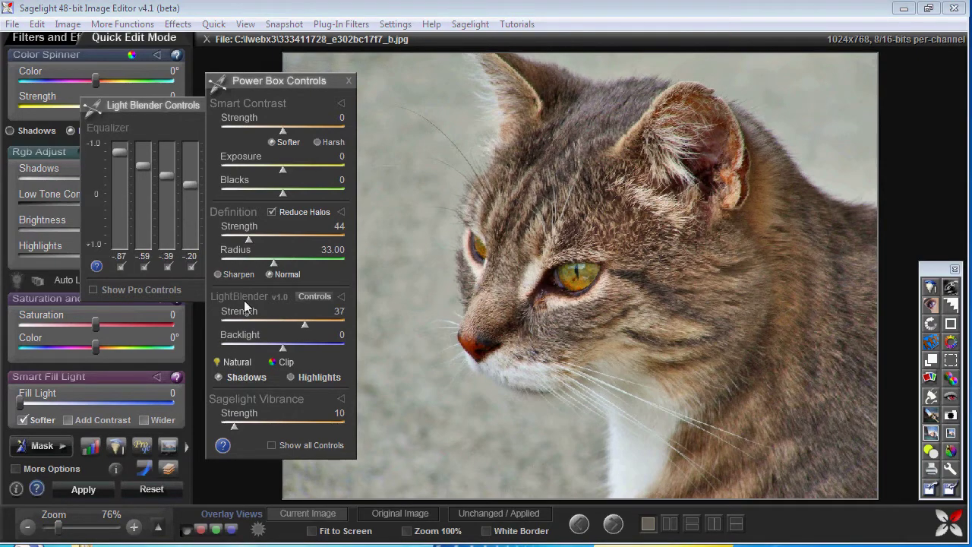
click(120, 189)
click(148, 217)
click(148, 217)
click(171, 220)
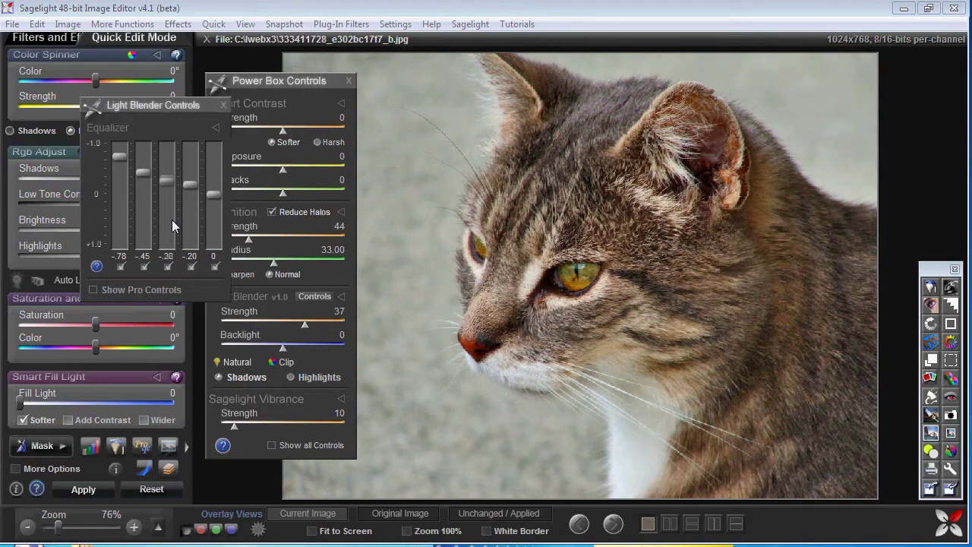
click(171, 219)
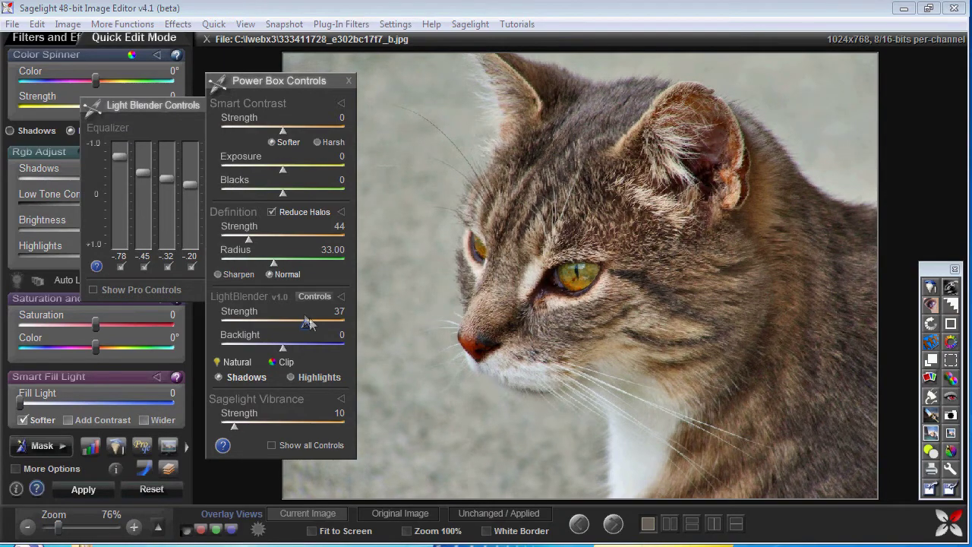
Step: Set the first equalizer band of the LightBlender Highlights to .4, and move the Power Box panel clear of the equalizer
click(309, 381)
click(139, 219)
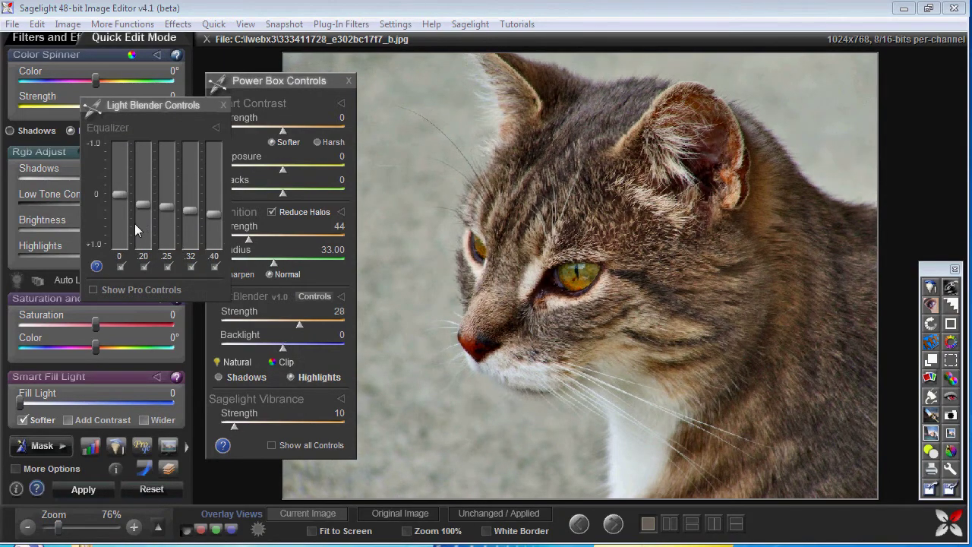
click(118, 229)
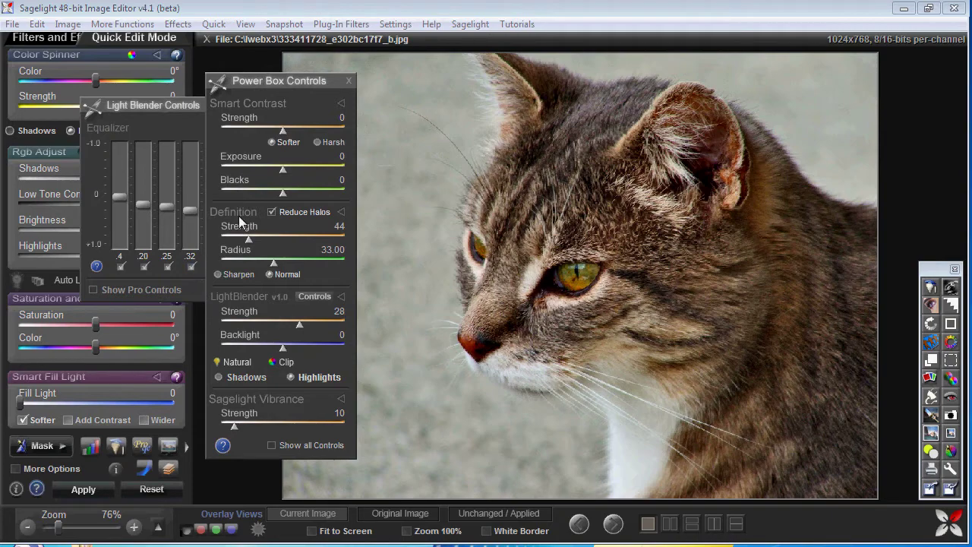
drag(309, 82, 347, 81)
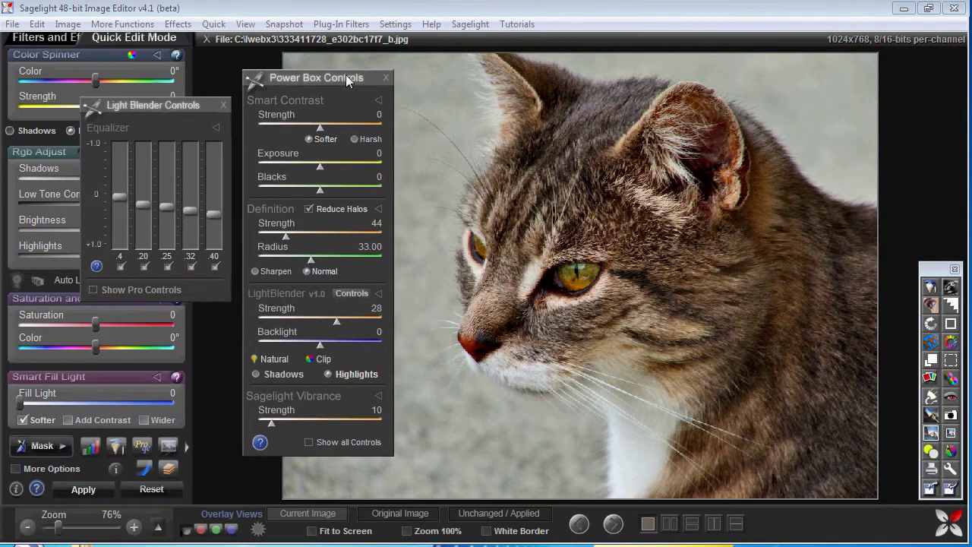
Step: Set the five equalizer bands of the LightBlender Shadows to -.39, -.34, -.37, .4 and .57
click(292, 375)
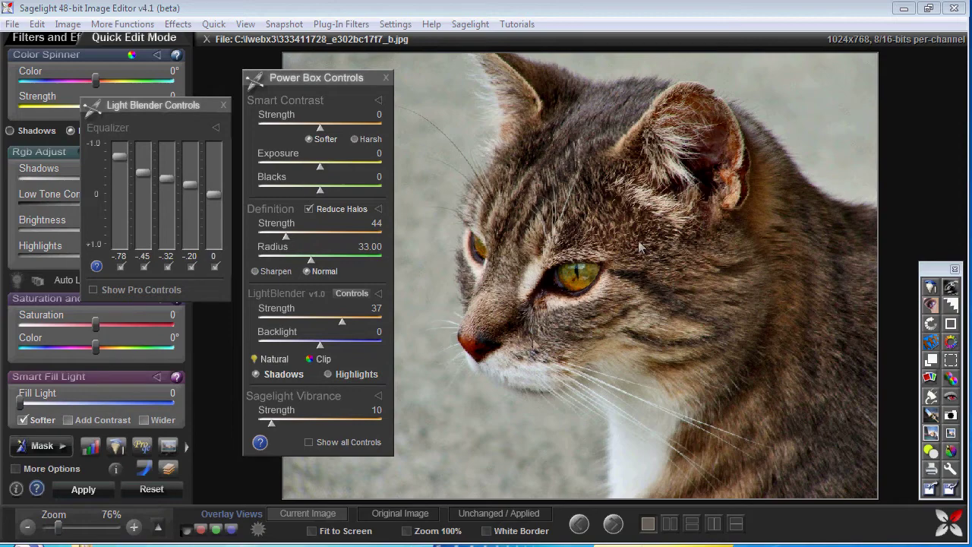
scroll(171, 206, up, 3)
scroll(142, 215, up, 2)
scroll(138, 215, up, 2)
scroll(184, 223, up, 1)
scroll(184, 224, down, 1)
scroll(185, 223, up, 1)
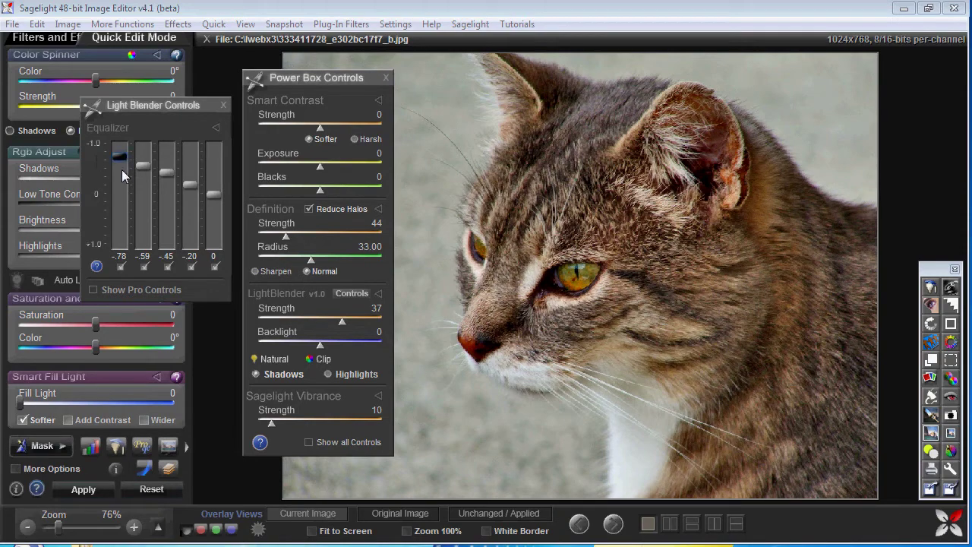
drag(123, 166, 144, 177)
drag(213, 195, 217, 227)
drag(189, 186, 169, 181)
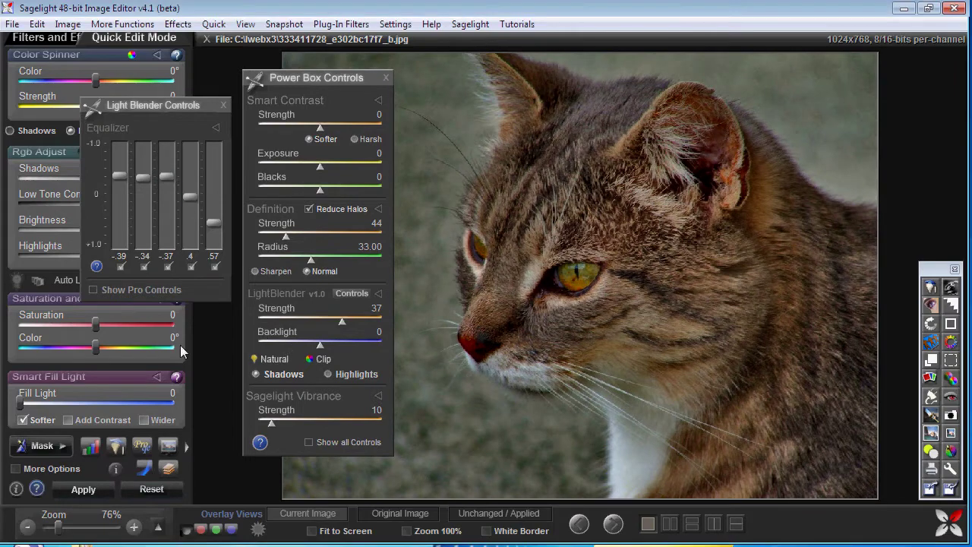
Step: Set the second to fourth Highlights equalizer bands to 0, -.18 and -.20, and reset the Definition and LightBlender sections
click(328, 375)
drag(190, 210, 144, 196)
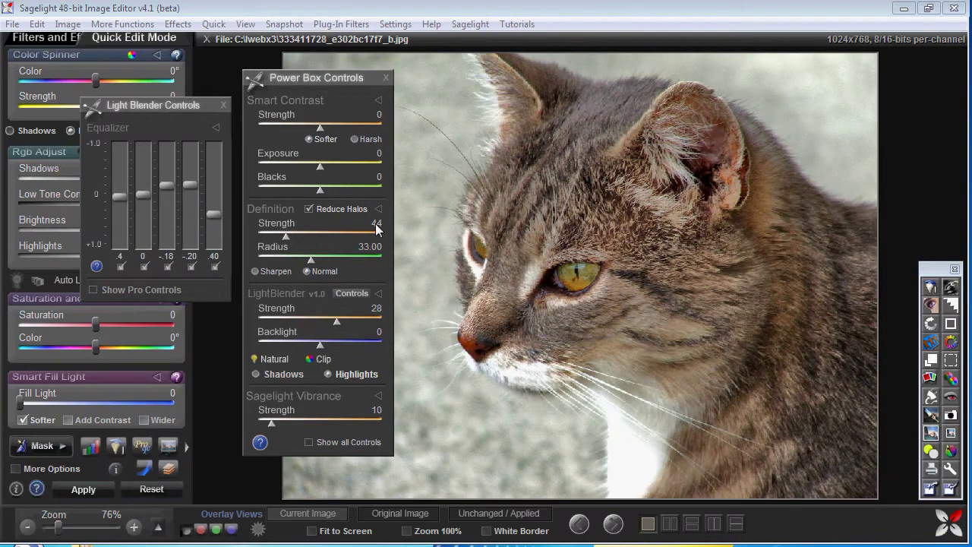
click(378, 208)
click(378, 293)
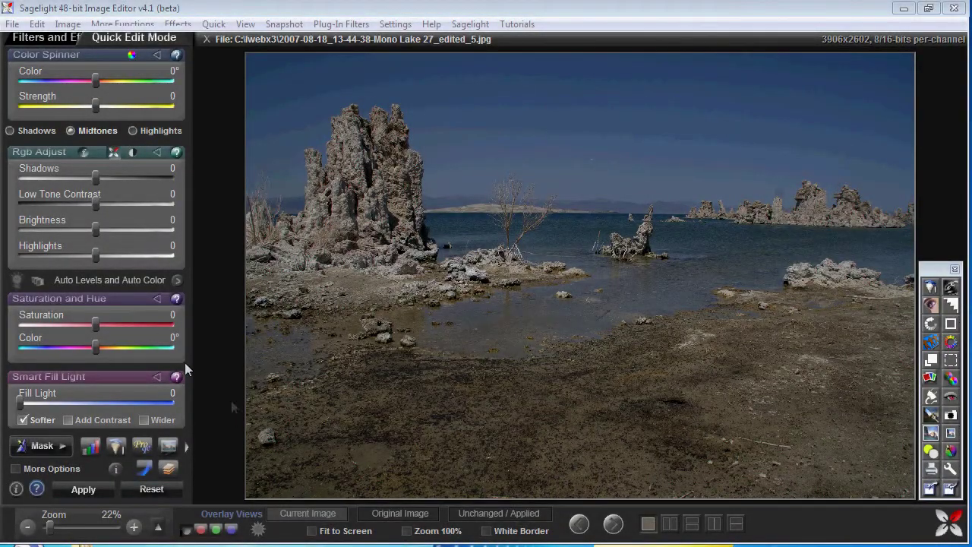
Step: Apply Auto-Color with the Heavy type to the Mono Lake photo, checking the result with the dialog moved aside
click(145, 277)
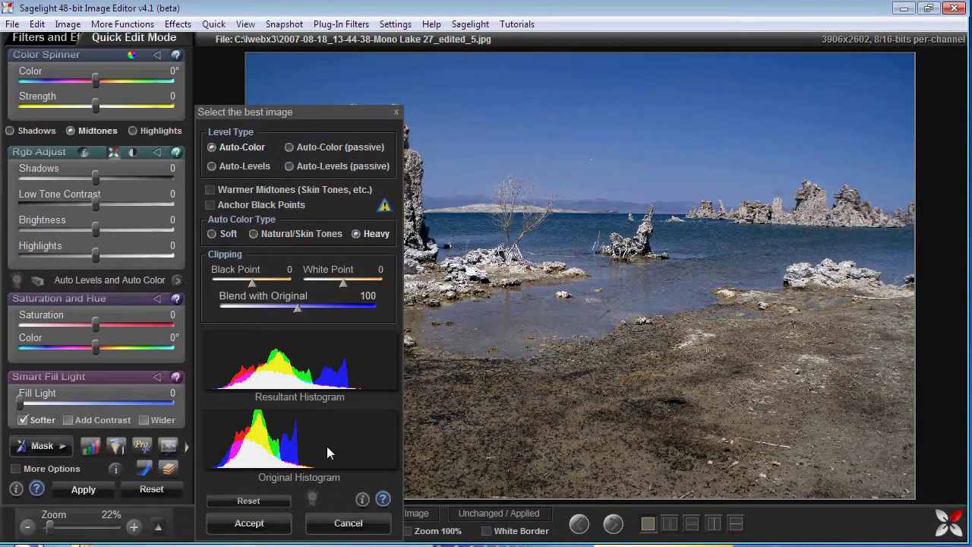
drag(339, 115, 676, 143)
click(607, 532)
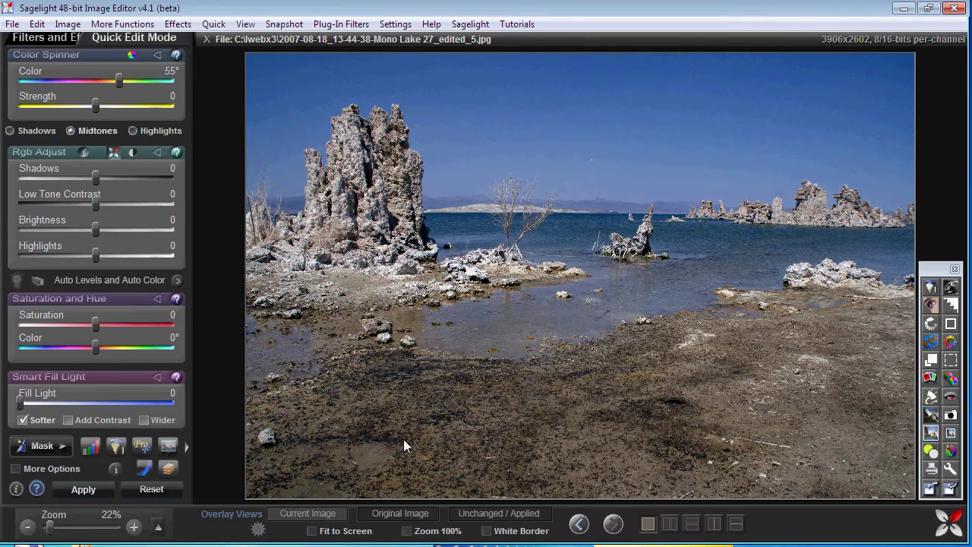
Step: Open the Power Box, set the LightBlender Shadows strength to 31, and move the Light Blender panel off the photo
click(168, 469)
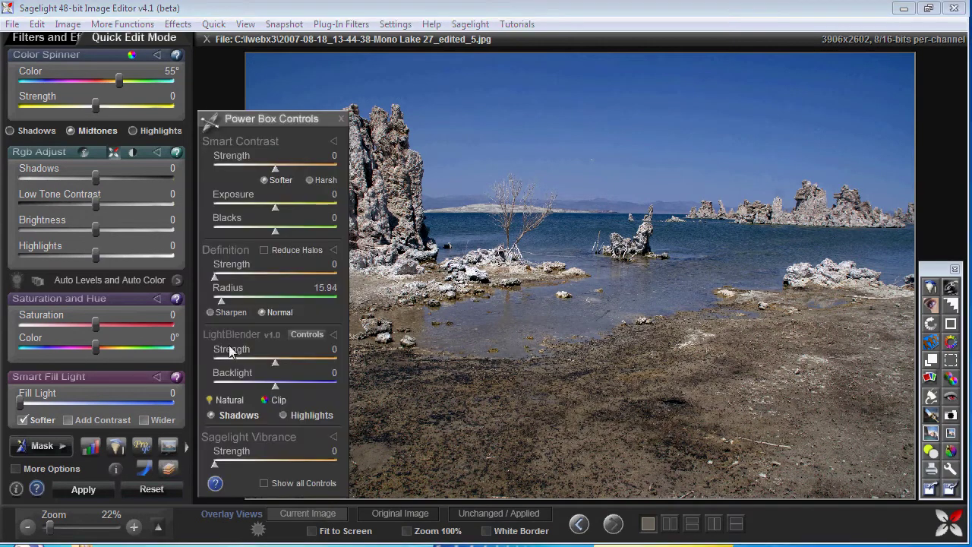
drag(214, 360, 293, 360)
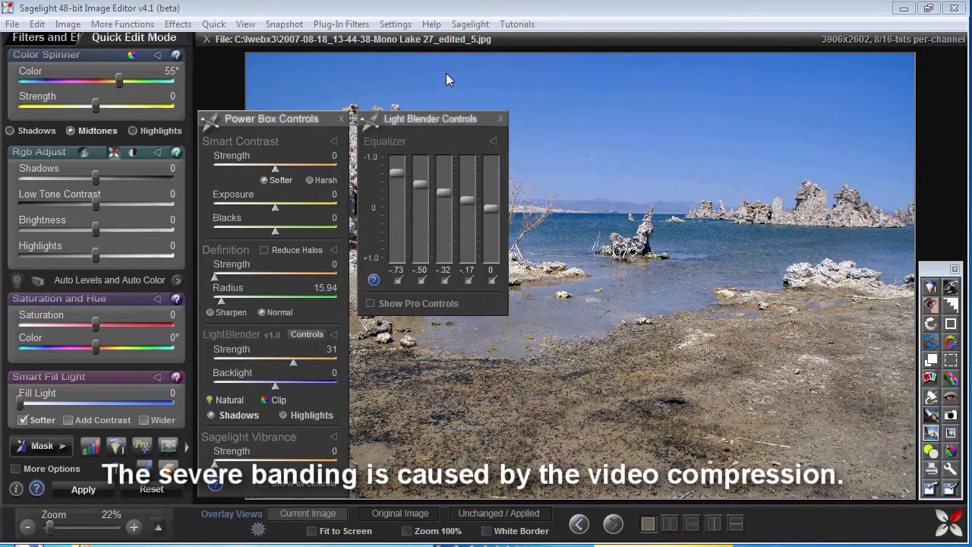
drag(443, 120, 167, 89)
Step: Set the LightBlender Highlights strength to 18
click(312, 415)
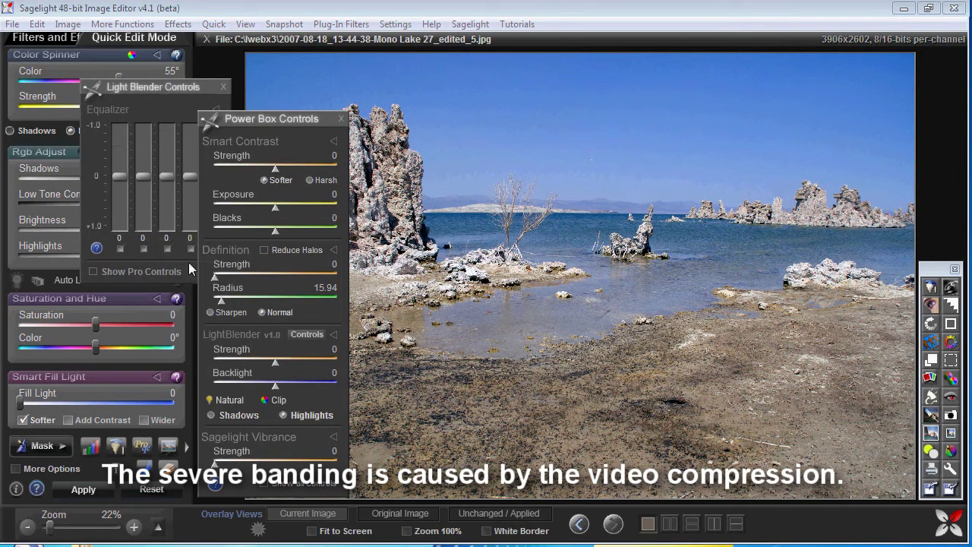
drag(123, 174, 119, 169)
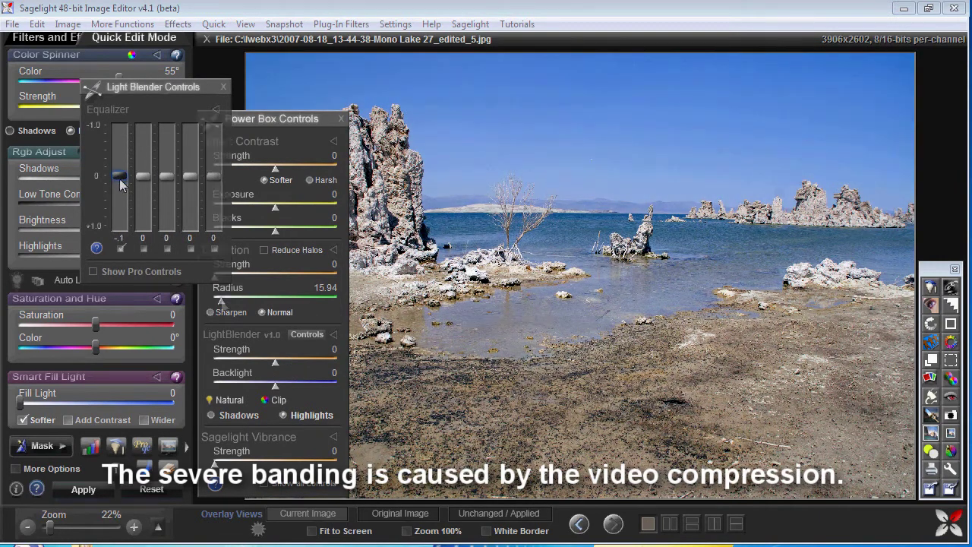
drag(274, 358, 286, 361)
Step: Try Definition at strength 35 and radius 41.44 with Vibrance at 10, and discard all adjustments including the auto color
drag(216, 278, 236, 278)
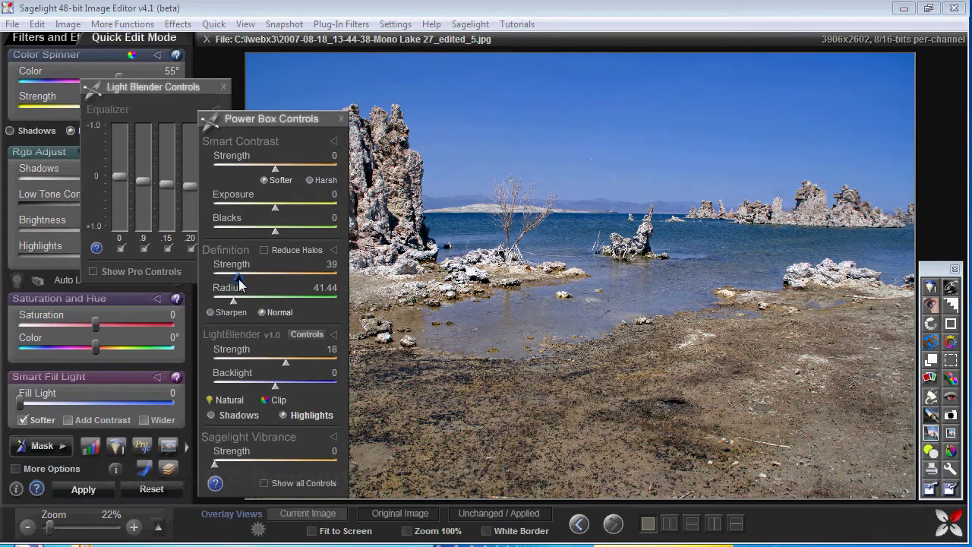
click(229, 458)
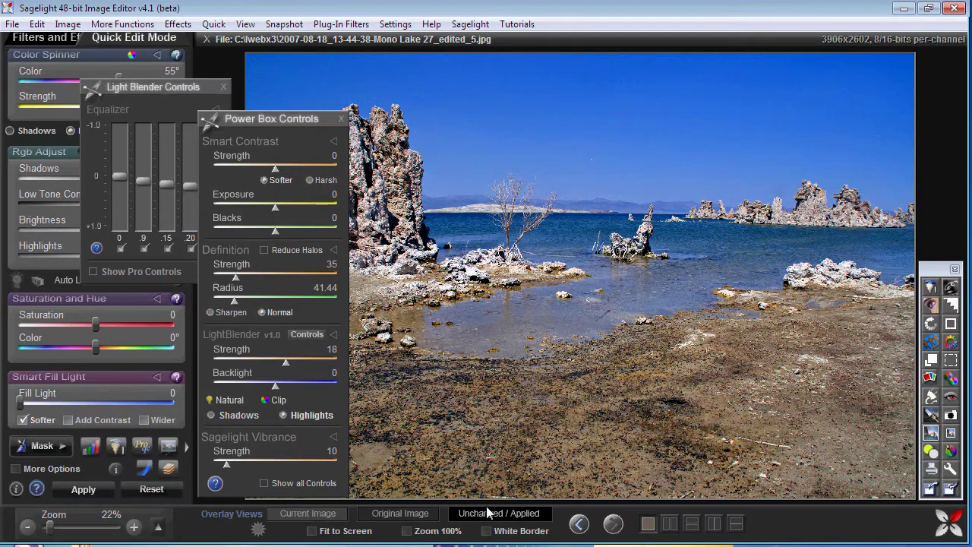
click(154, 489)
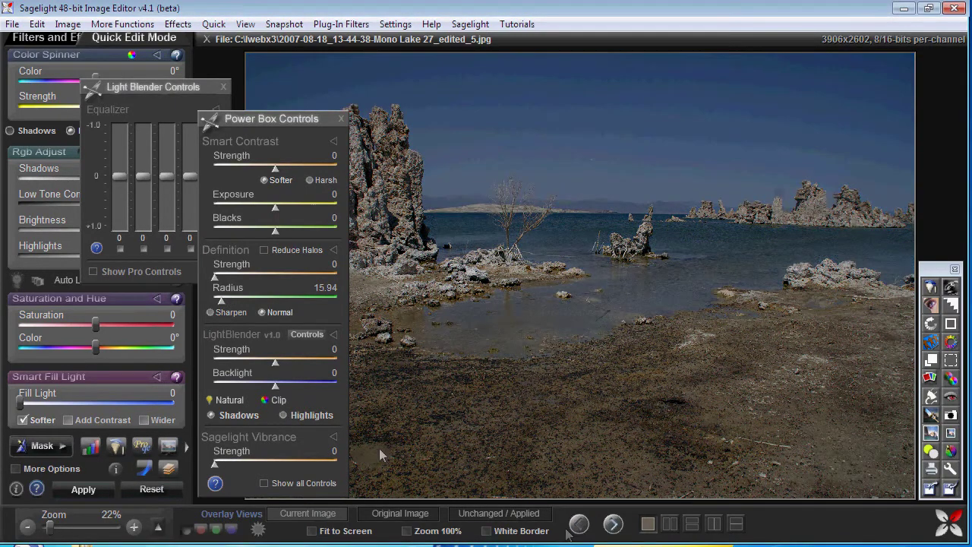
Step: Set the LightBlender Highlights of the Mono Lake photo to strength -50 and backlight -15, after trying positive strengths
drag(292, 362, 299, 363)
click(282, 415)
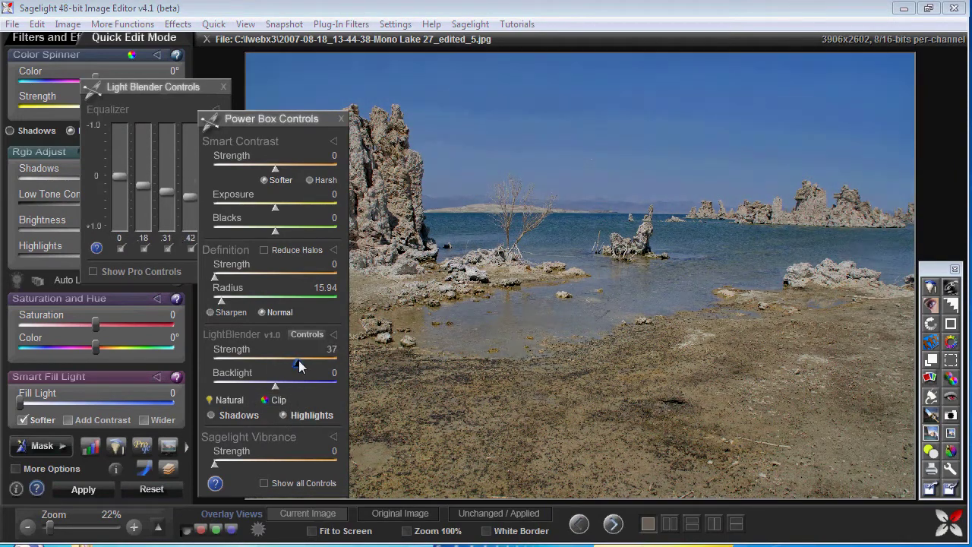
mouse_move(298, 360)
mouse_down()
mouse_move(309, 360)
mouse_move(294, 360)
mouse_up()
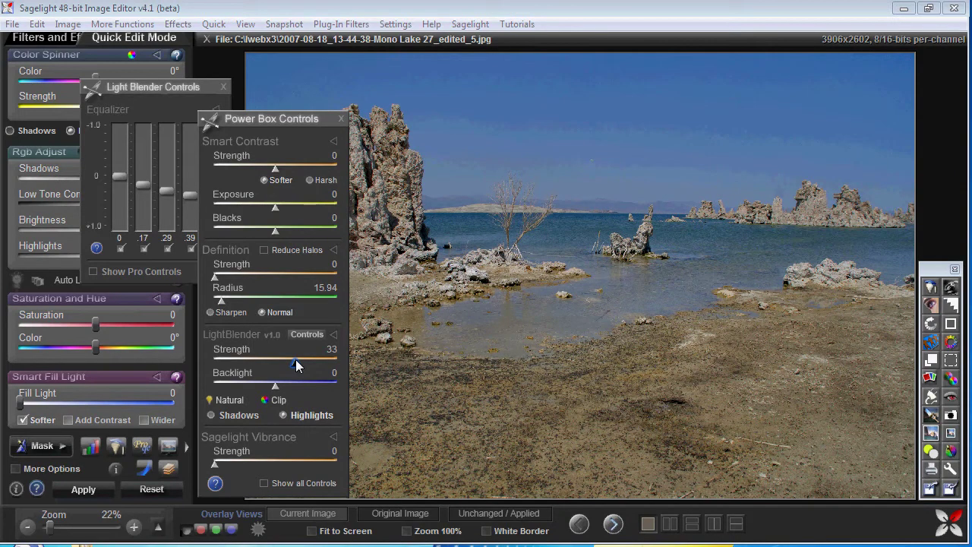
drag(296, 365, 241, 365)
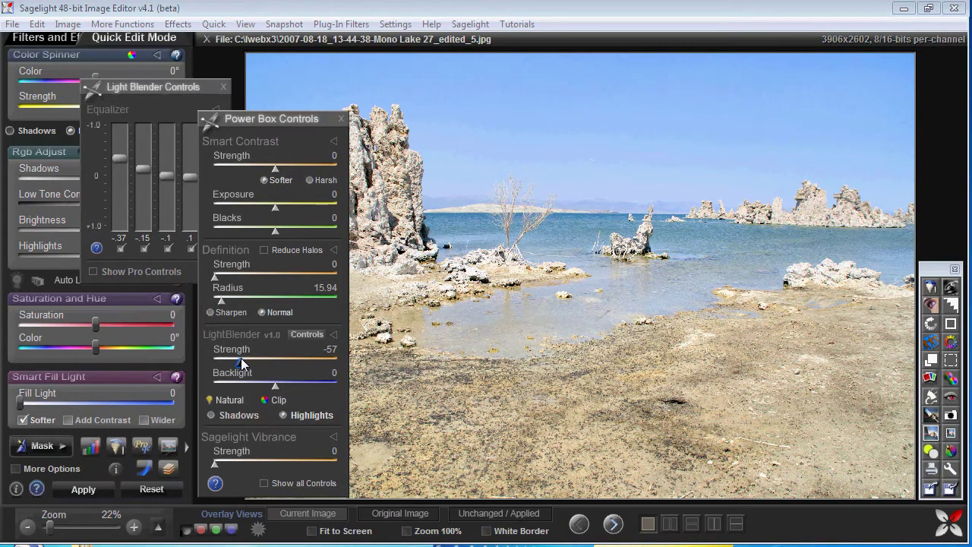
drag(277, 386, 249, 365)
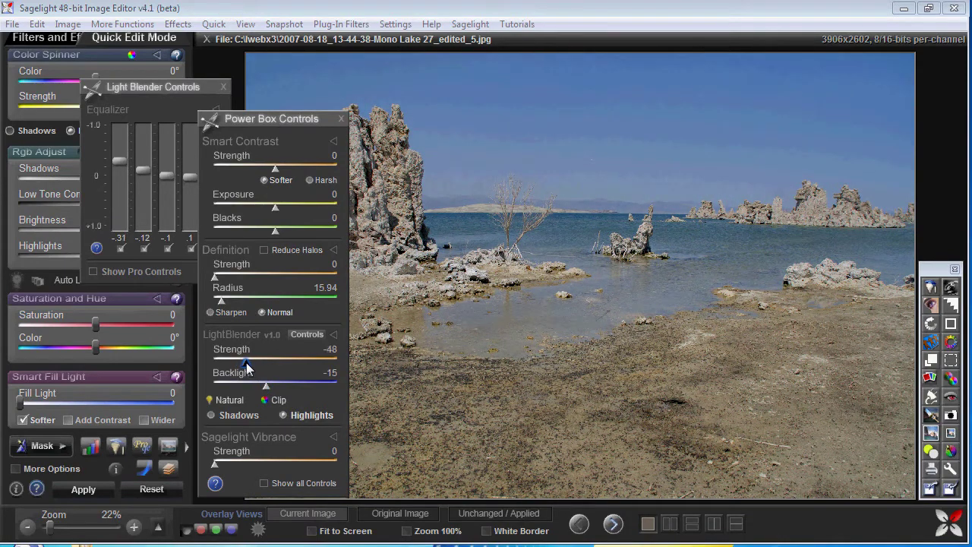
Step: Set the Smart Contrast Blacks to 49 and the LightBlender Shadows strength to 38
drag(276, 230, 307, 234)
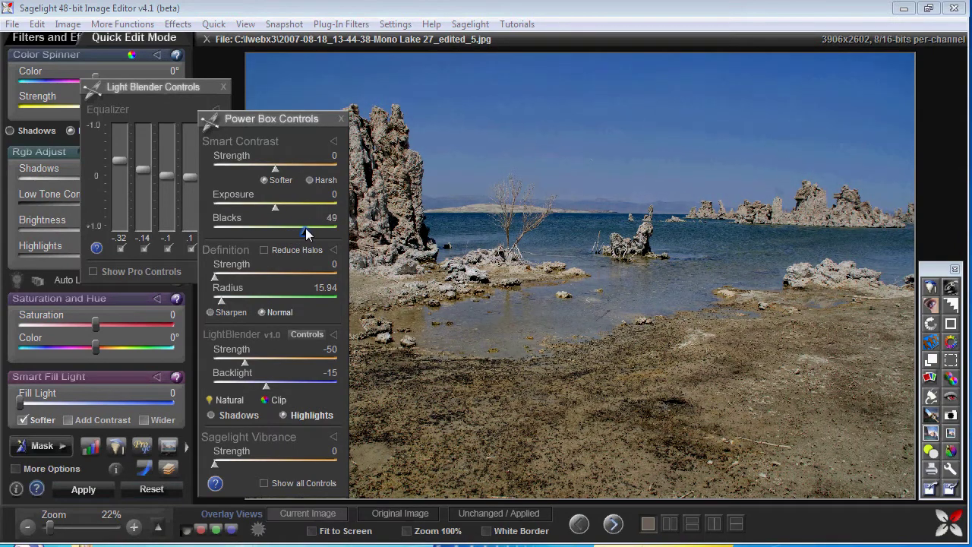
click(236, 418)
drag(290, 359, 300, 359)
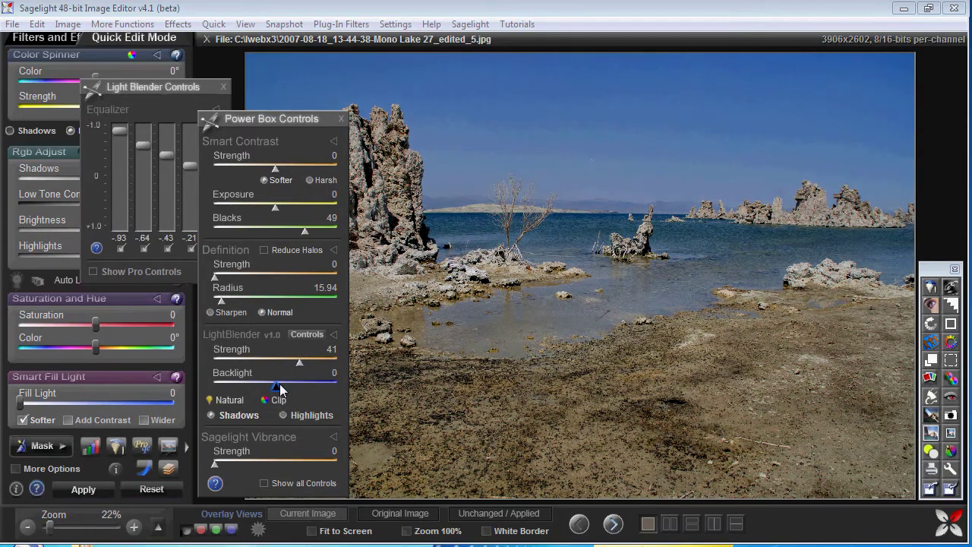
click(285, 356)
Step: Set the Definition radius to 60.57 and strength to 44, and the Sagelight Vibrance strength to 13
click(233, 295)
drag(233, 295, 243, 295)
click(241, 278)
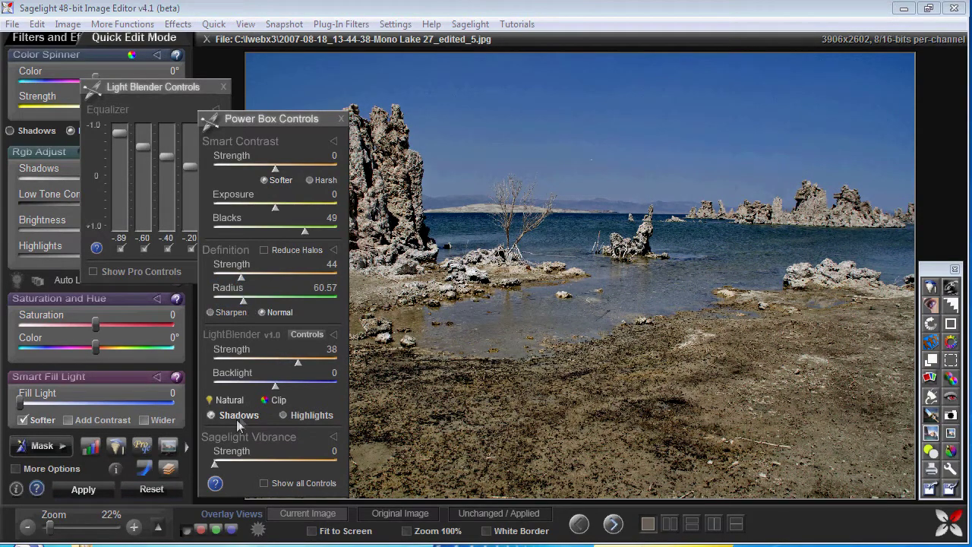
click(227, 461)
click(231, 462)
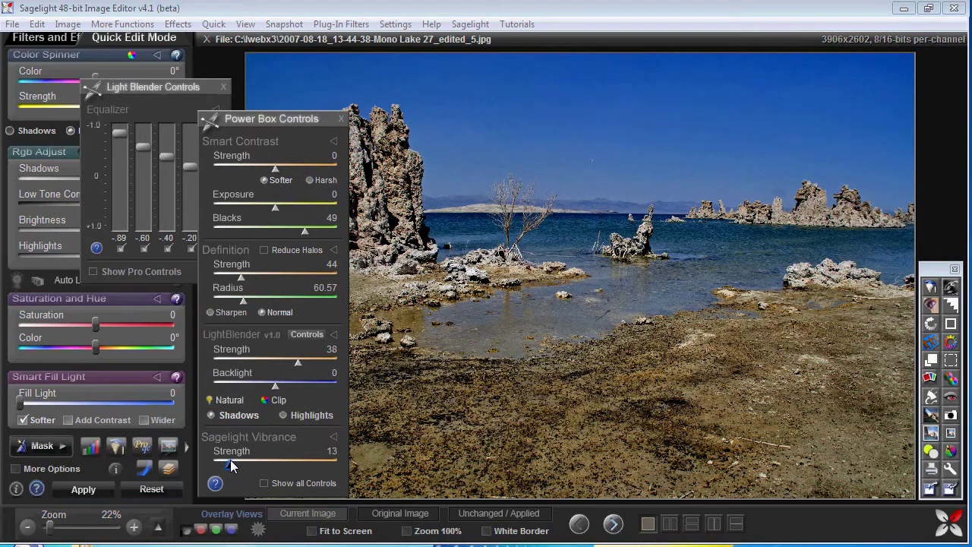
Step: Uncover the full equalizer and set the second, third and fourth bands of the LightBlender Highlights to -.35, -.10 and .18
click(307, 416)
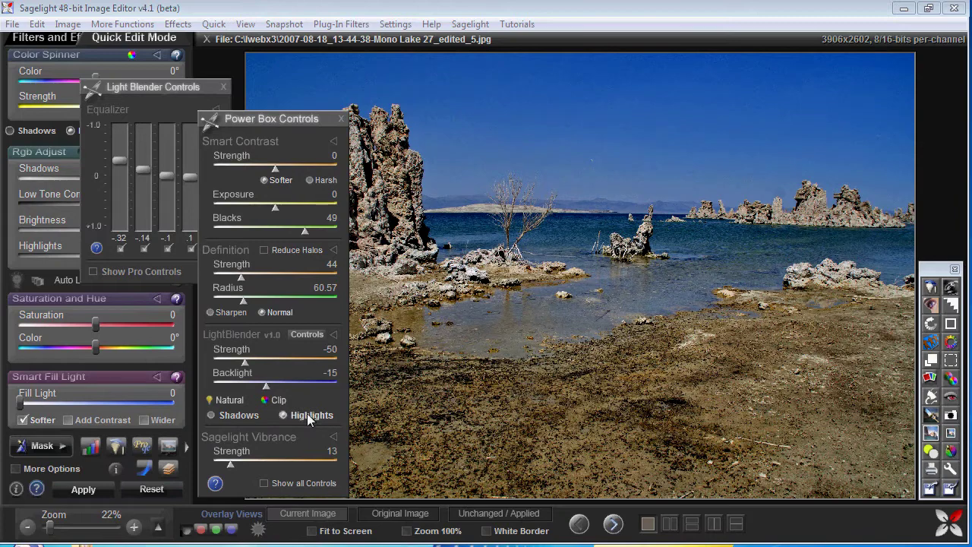
drag(251, 123, 301, 210)
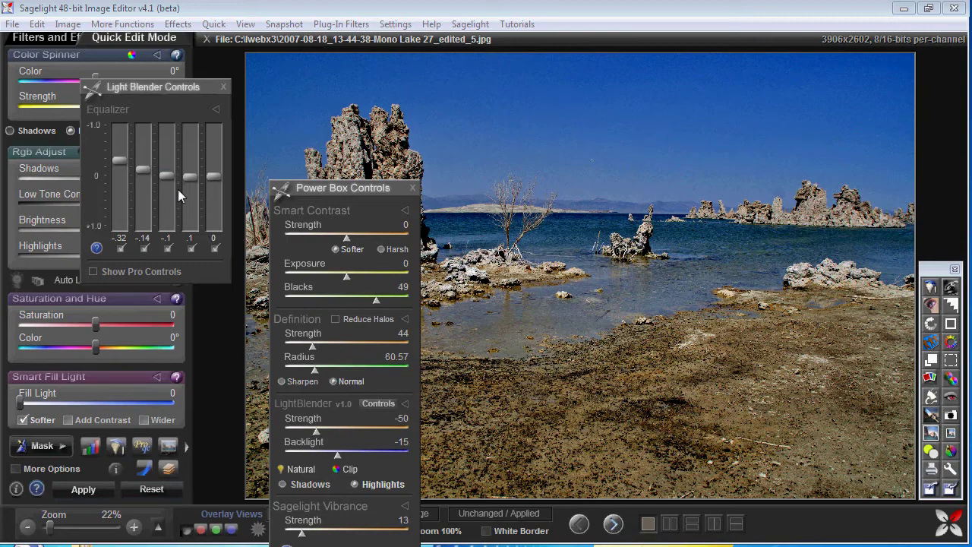
scroll(185, 192, up, 2)
scroll(185, 191, up, 3)
scroll(166, 191, up, 5)
scroll(148, 193, up, 3)
scroll(149, 194, up, 3)
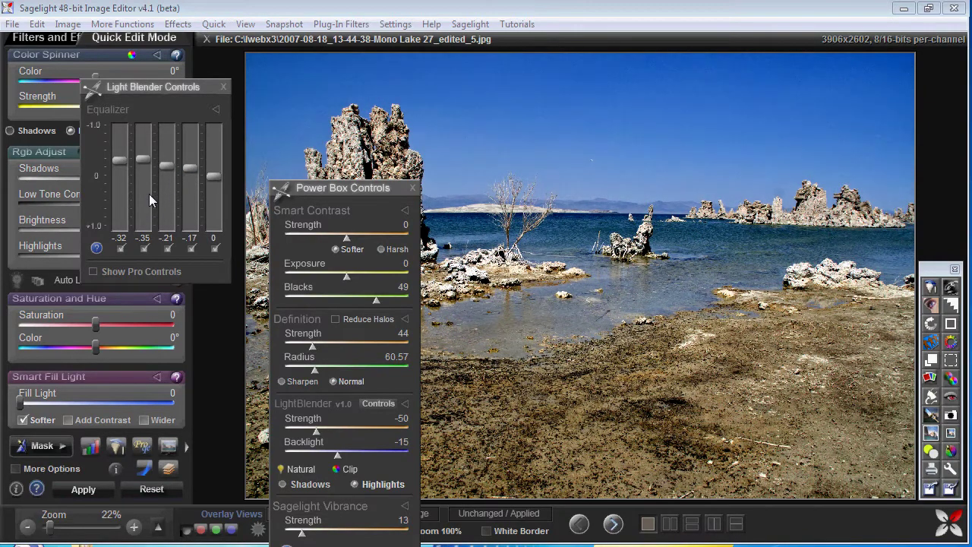
scroll(170, 199, down, 1)
scroll(182, 201, down, 4)
scroll(182, 201, down, 2)
scroll(170, 200, down, 1)
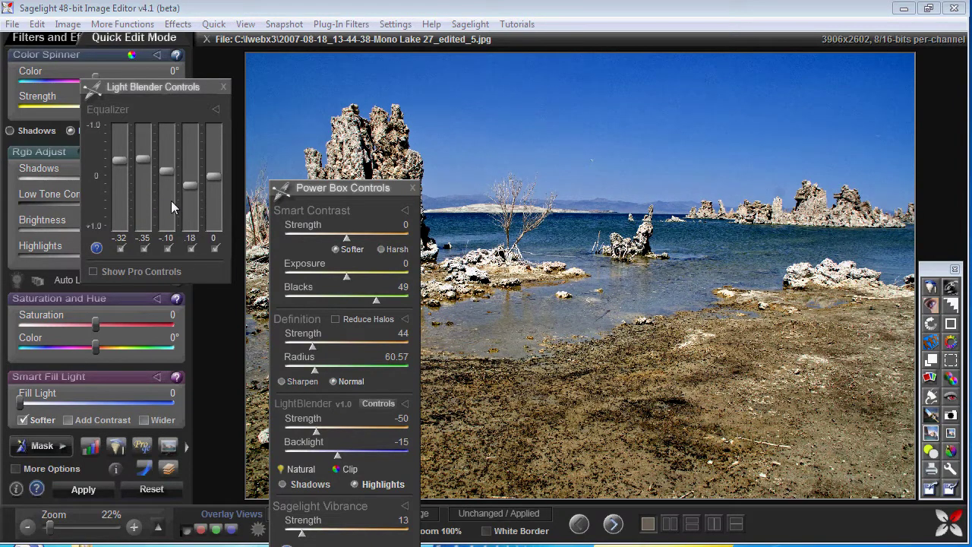
Step: Set the second, fourth and fifth LightBlender Shadows equalizer bands to -.54, 0 and .12, and move the Power Box panel off the rock tower
click(294, 470)
scroll(211, 199, down, 3)
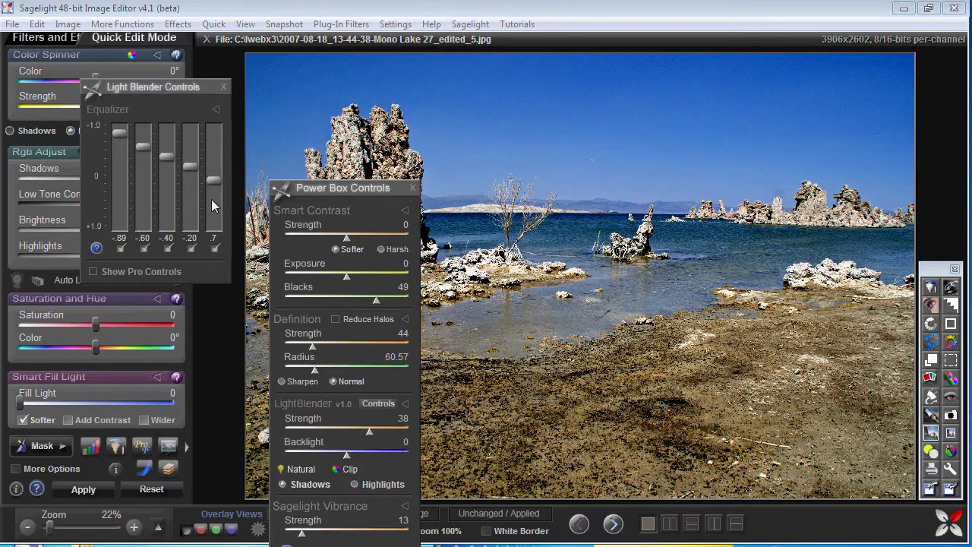
scroll(185, 200, down, 2)
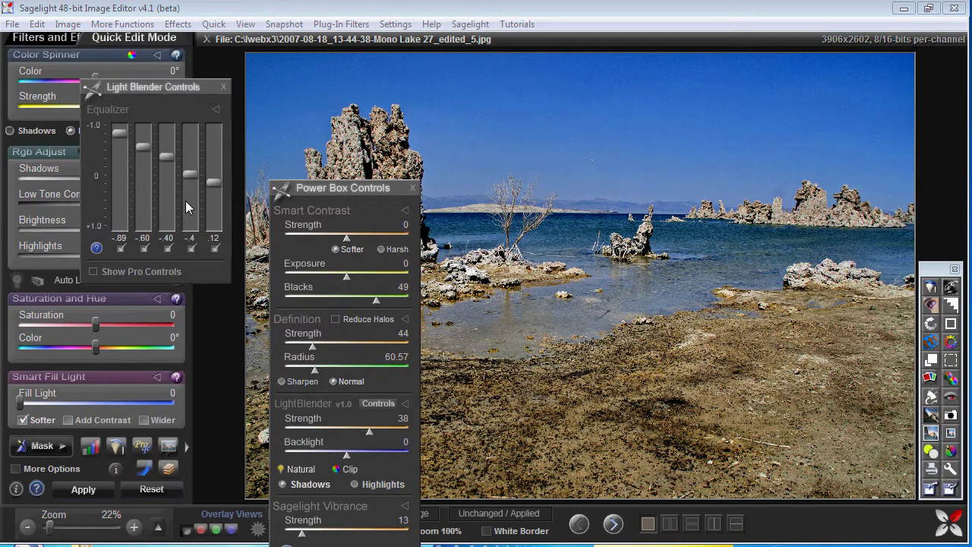
scroll(185, 200, down, 1)
scroll(185, 201, up, 7)
scroll(185, 200, down, 6)
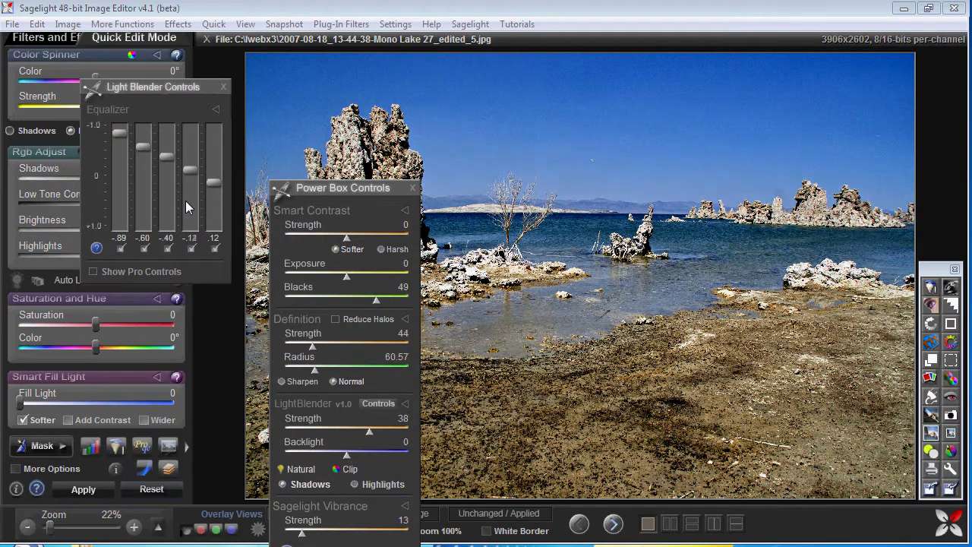
scroll(138, 176, down, 2)
scroll(139, 176, up, 1)
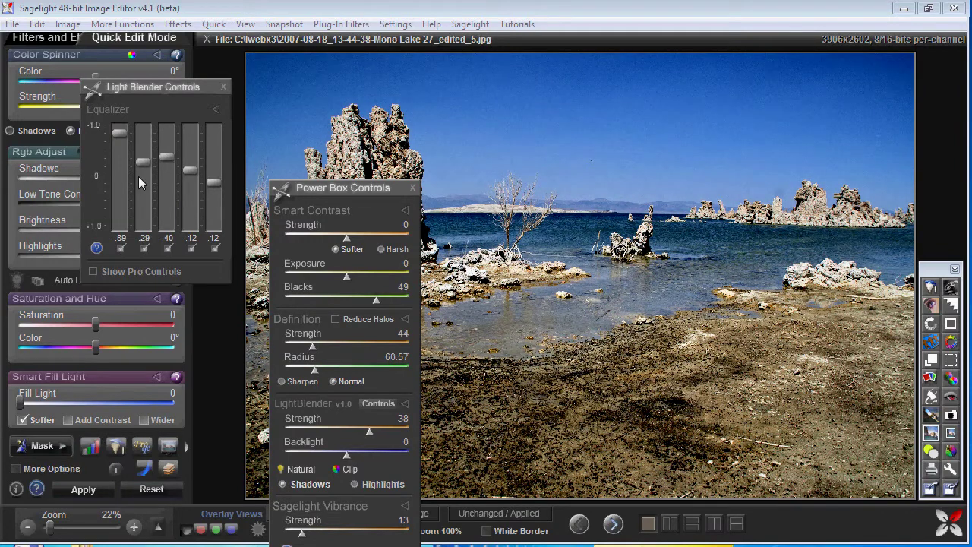
scroll(189, 196, up, 3)
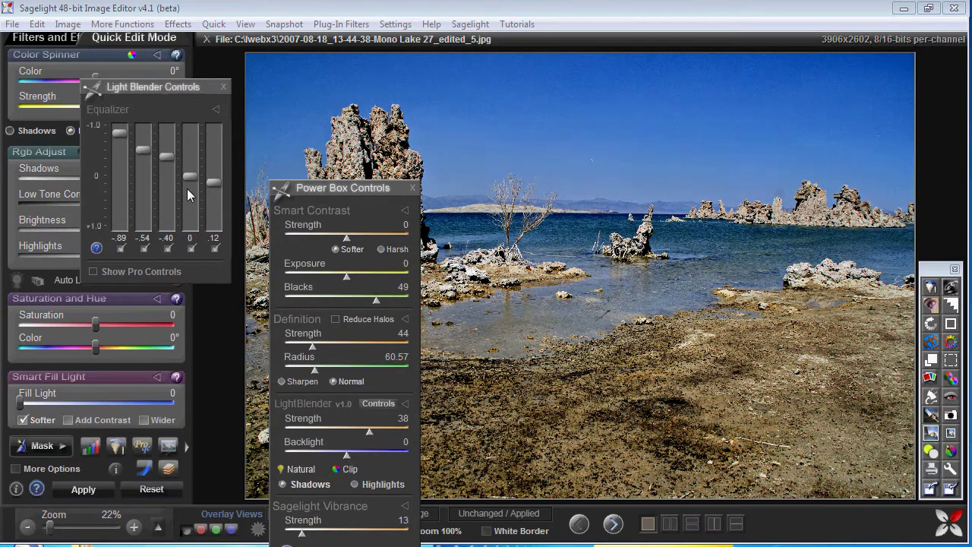
drag(395, 195, 241, 300)
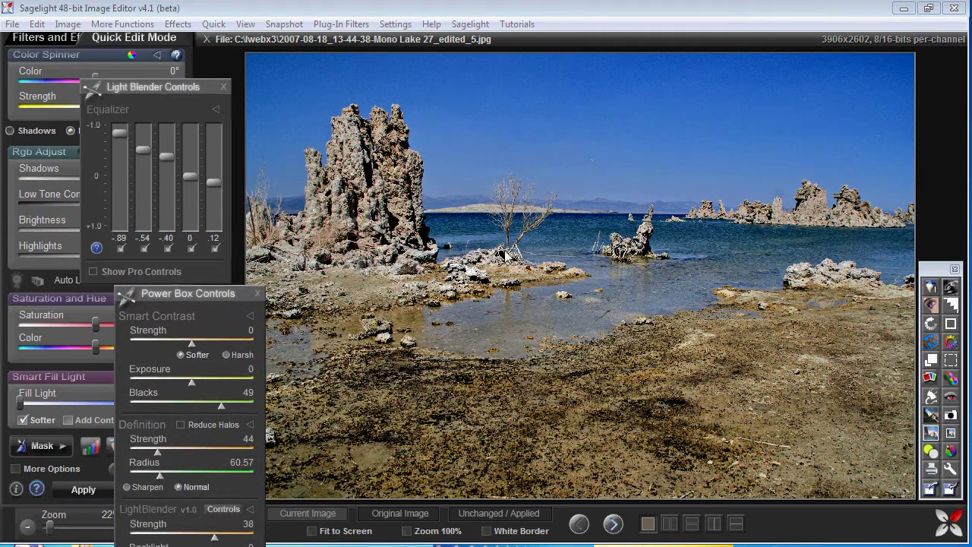
Step: Set the third and fourth LightBlender Shadows equalizer bands to -.31 and -.4, and apply the Power Box adjustments
scroll(190, 177, up, 3)
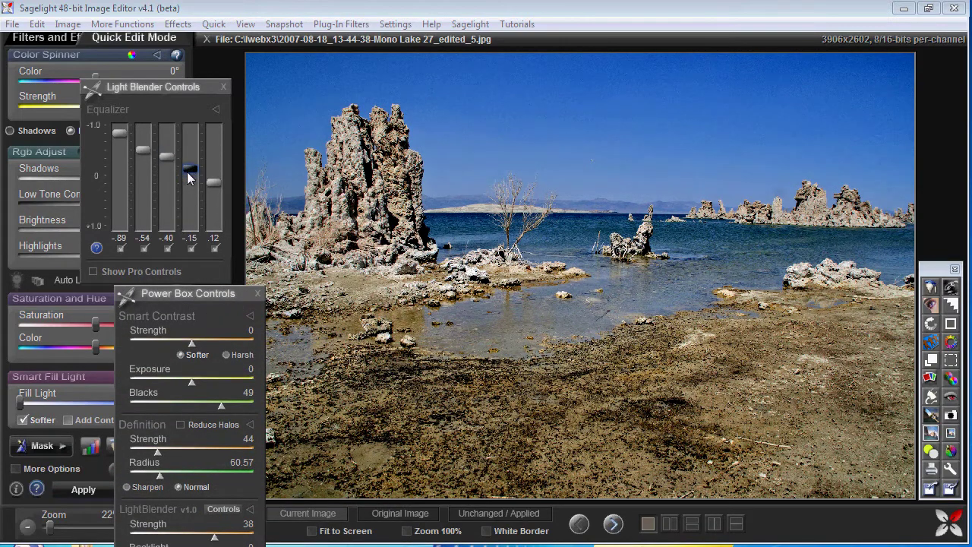
scroll(190, 177, down, 2)
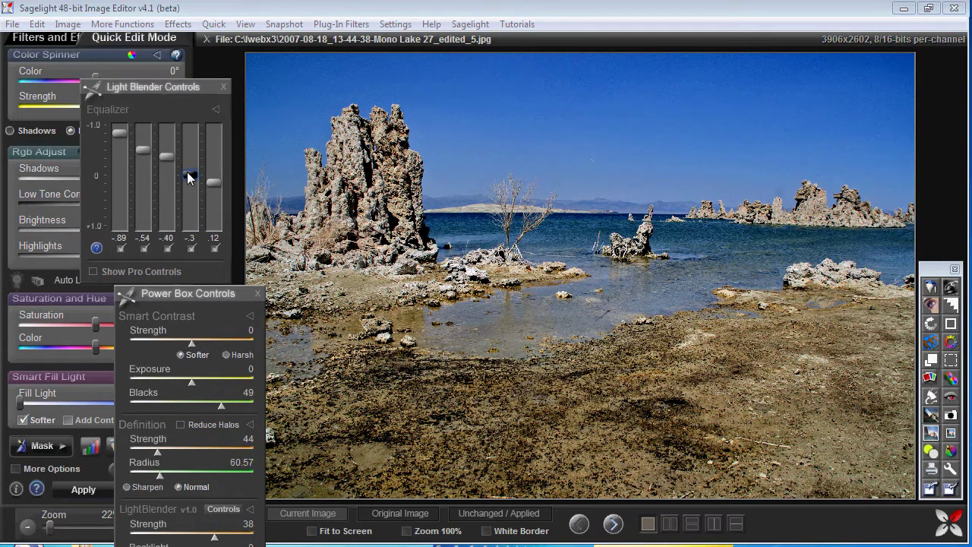
scroll(189, 177, up, 1)
scroll(164, 177, down, 2)
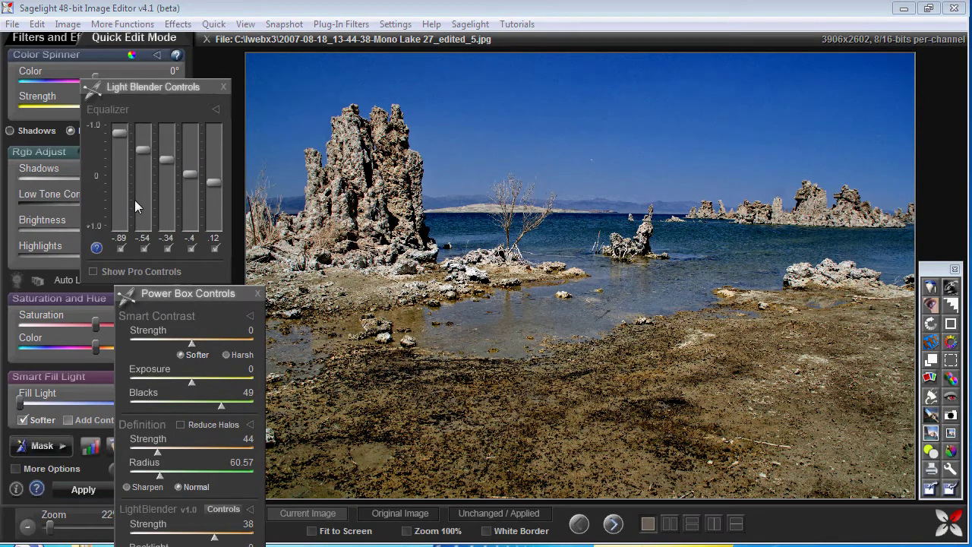
scroll(171, 210, down, 1)
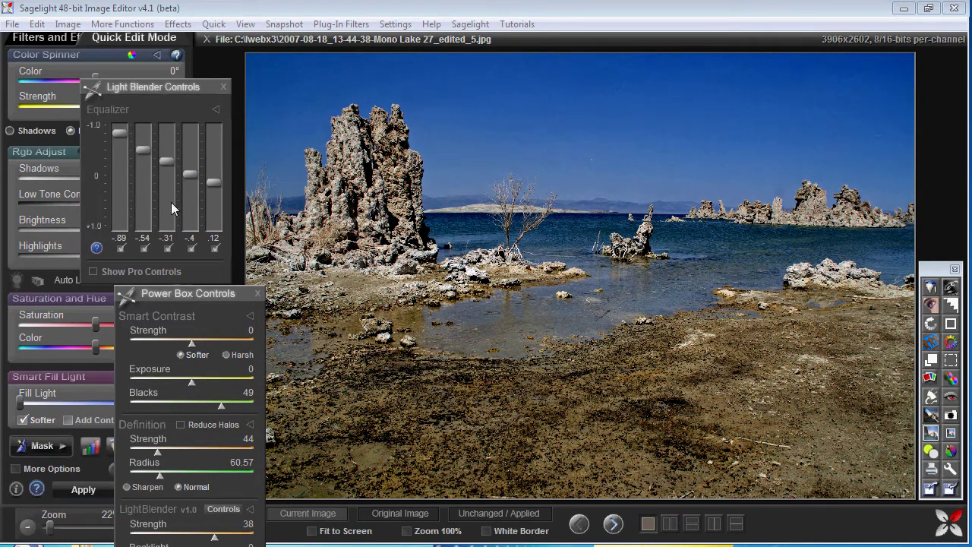
click(79, 488)
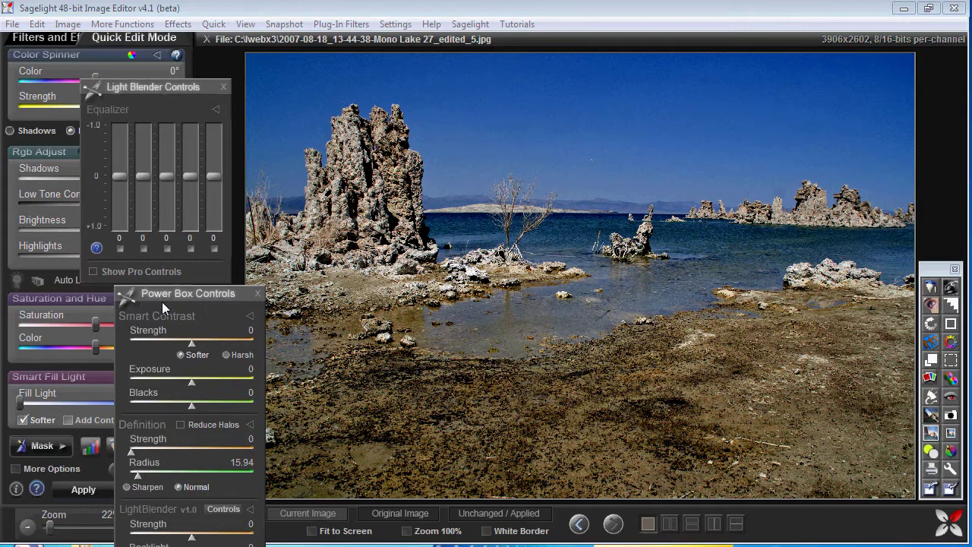
Step: Set the LightBlender Shadows strength to 28 and its second, third and fourth equalizer bands to -.35, -.10 and -.7
drag(192, 539, 208, 539)
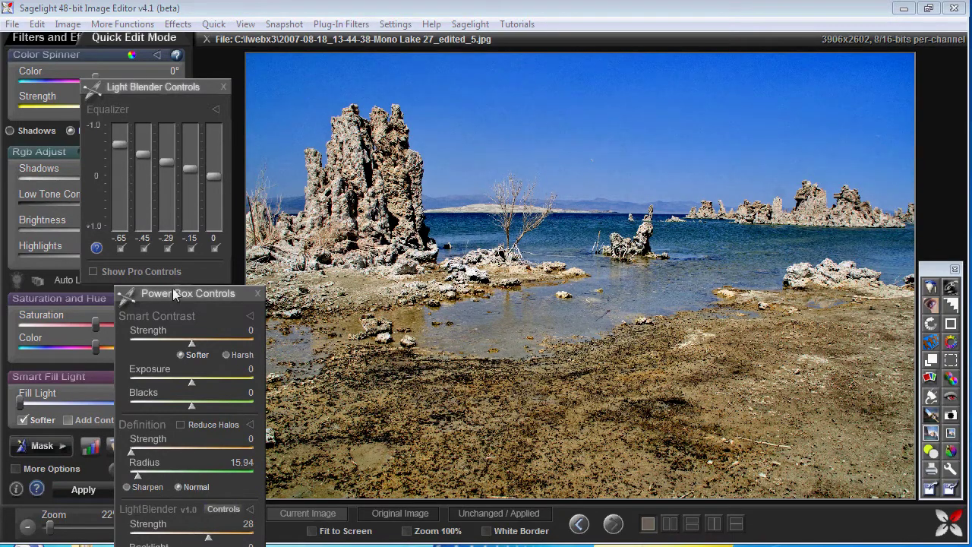
click(139, 199)
click(139, 199)
click(160, 191)
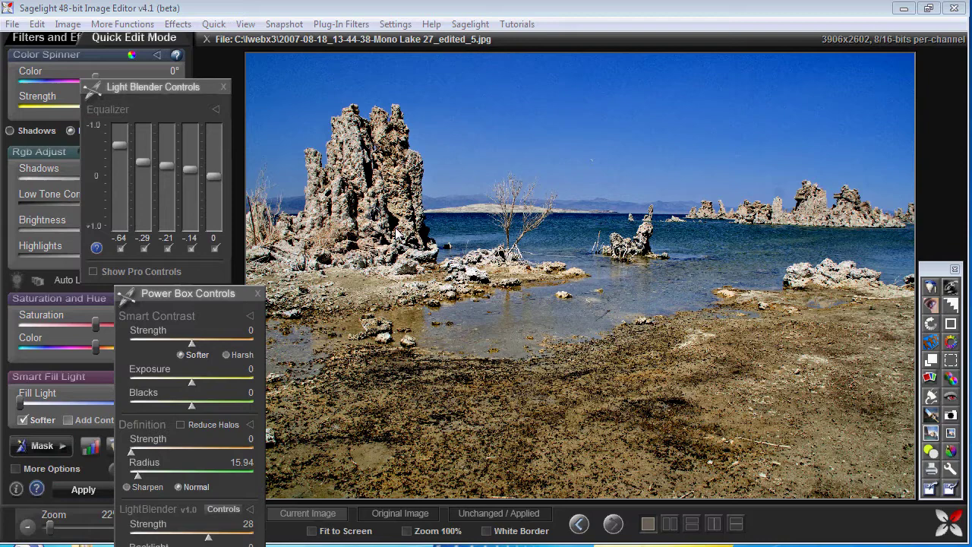
click(136, 191)
click(164, 195)
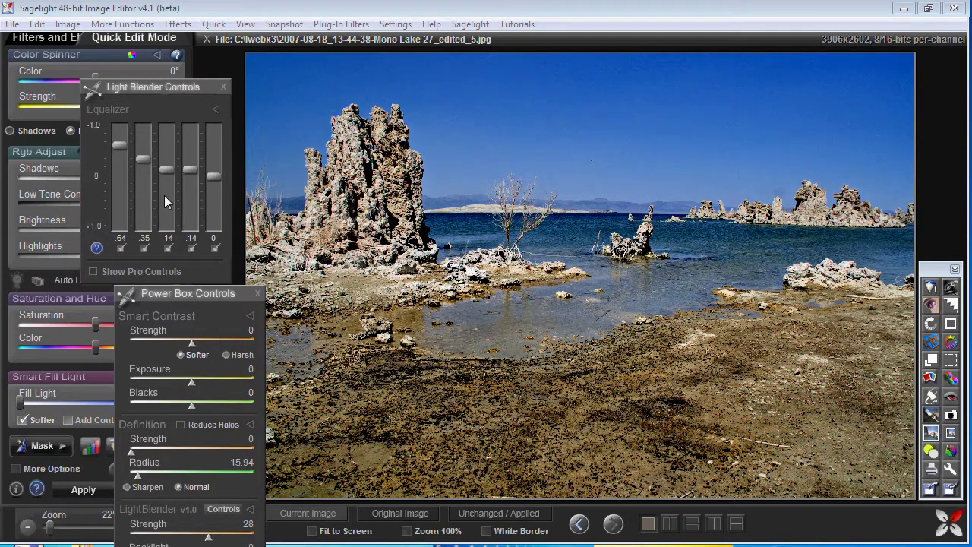
click(184, 197)
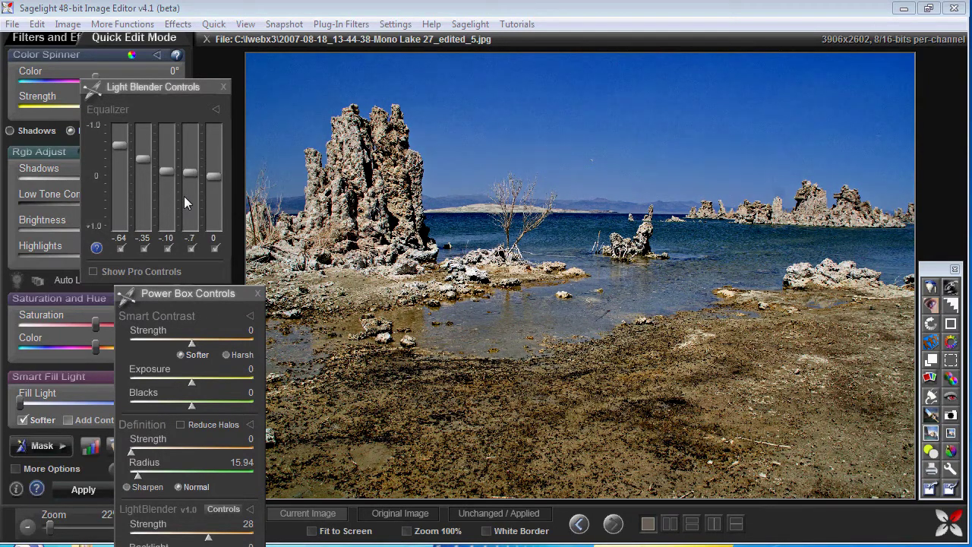
Step: Switch the LightBlender to Highlights, try a strength of -40 and reset the strength to 0
click(205, 498)
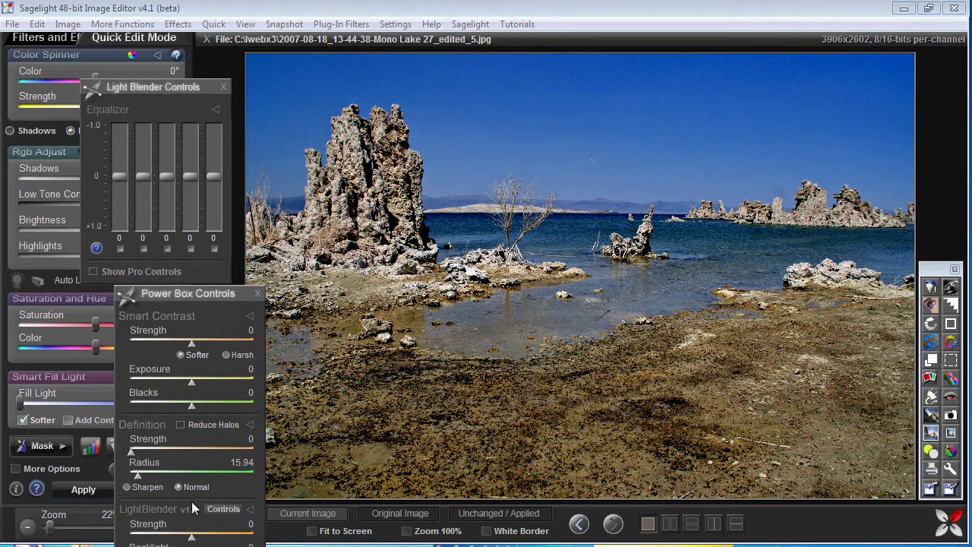
drag(191, 533, 168, 539)
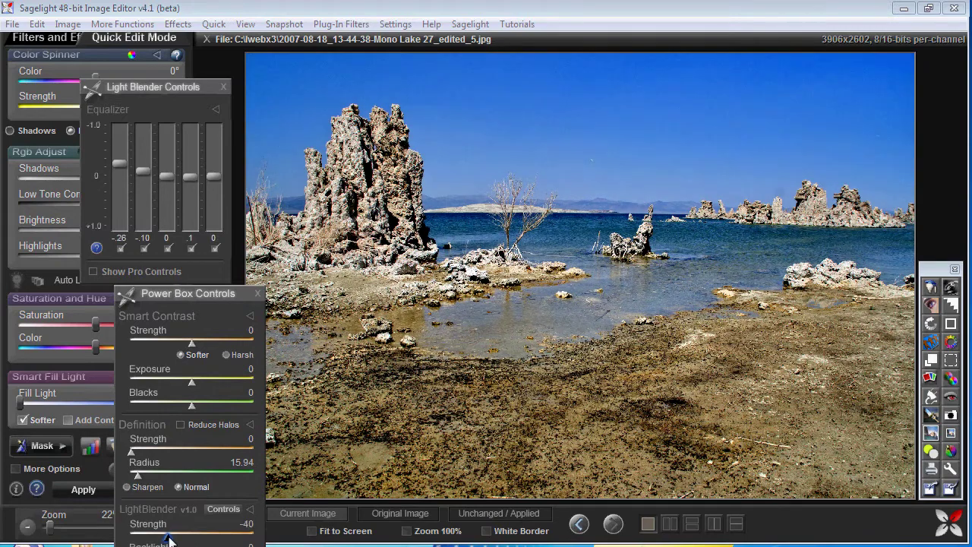
double_click(169, 539)
Step: Set the first four LightBlender Highlights equalizer bands to -.17, 0, .29 and .31, and compare with the unchanged photo
drag(120, 171, 113, 140)
drag(190, 168, 190, 185)
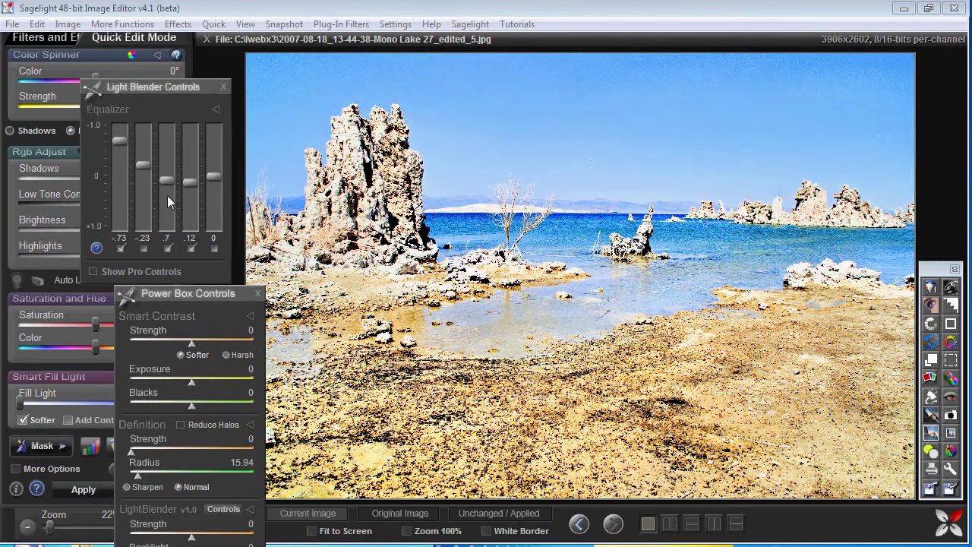
click(137, 198)
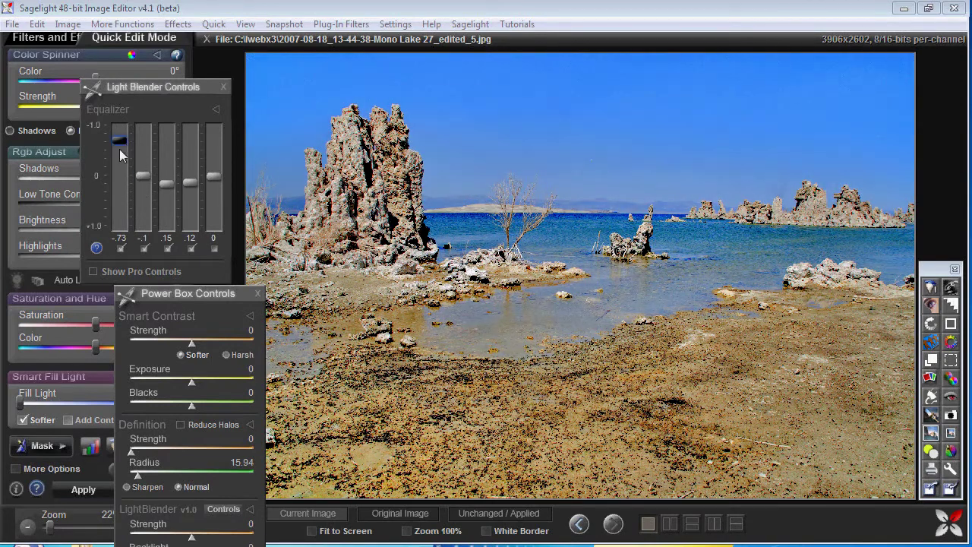
drag(119, 148, 121, 164)
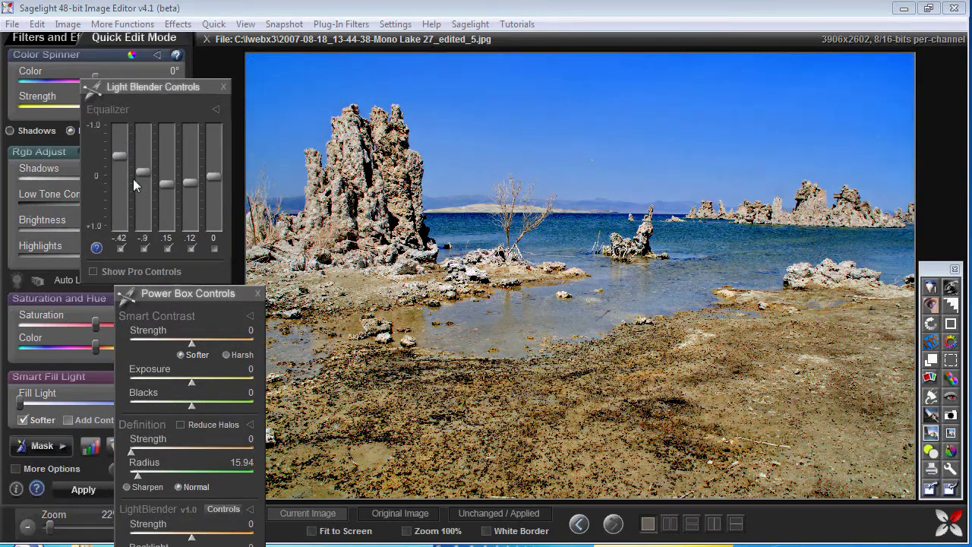
click(187, 204)
click(164, 216)
click(138, 207)
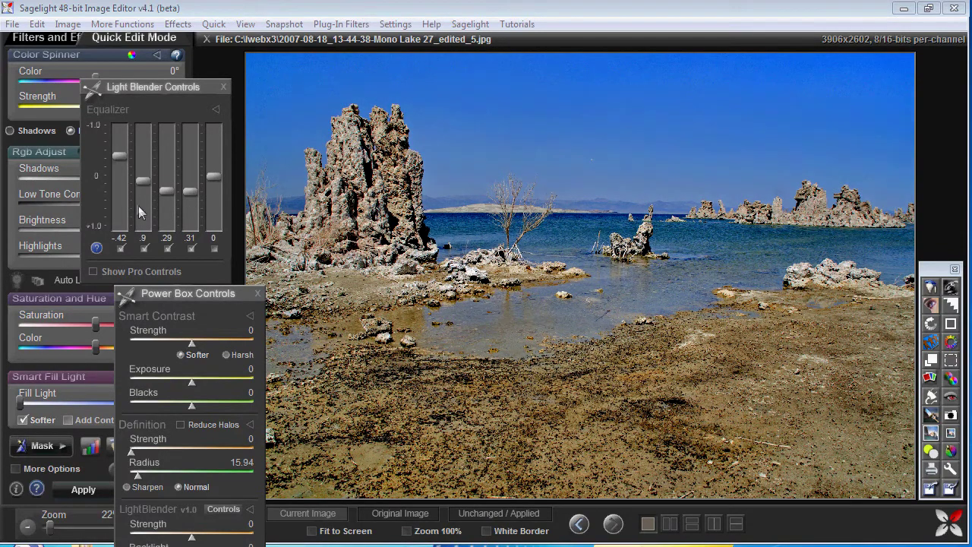
click(122, 199)
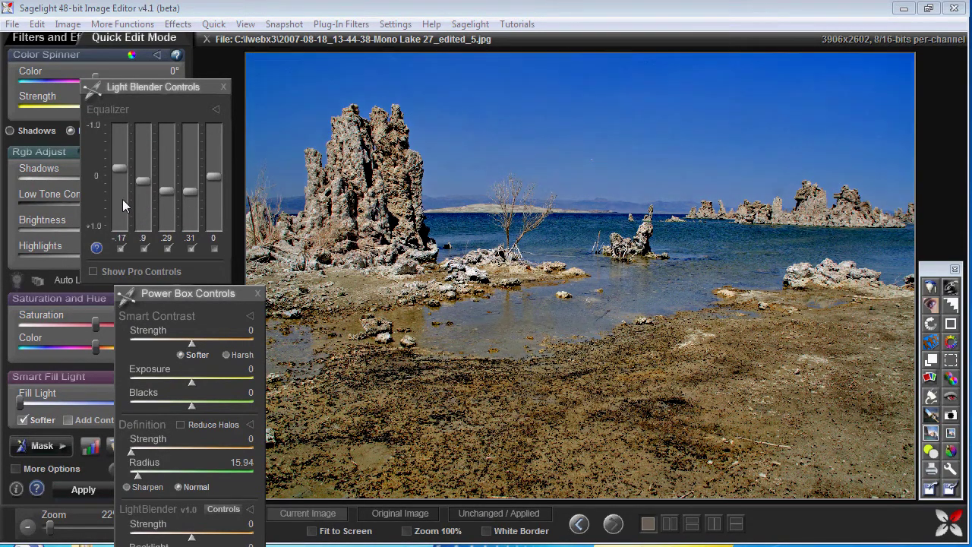
click(148, 195)
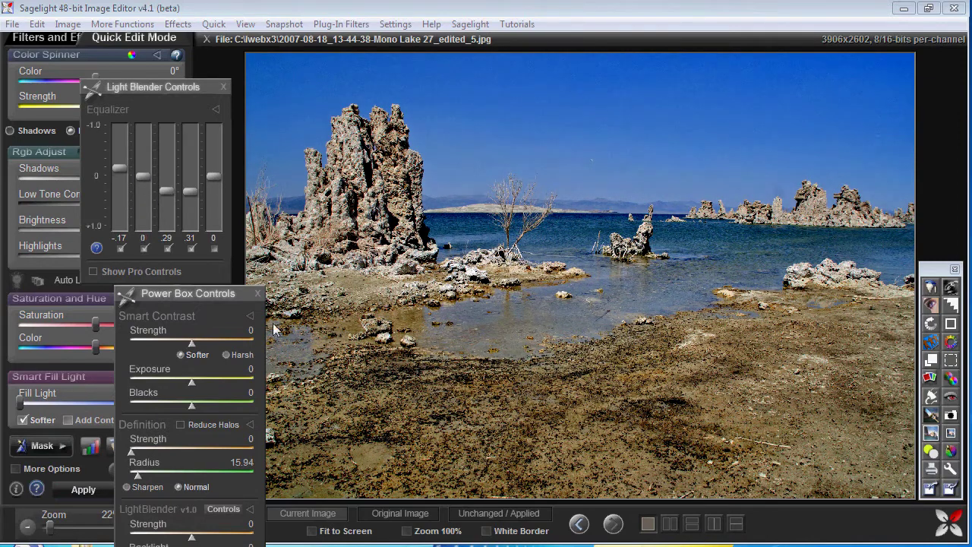
click(506, 515)
click(505, 516)
Step: Nudge the third Highlights equalizer band, return to Shadows, and set its second and fourth bands to -.28 and -.10
drag(166, 194, 166, 196)
click(157, 518)
click(194, 211)
click(138, 198)
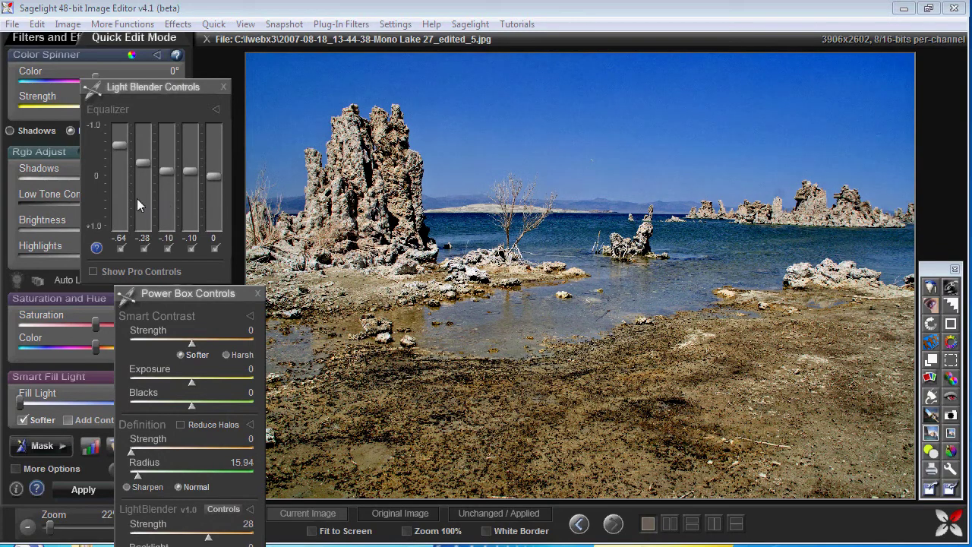
Step: Set the second and fourth LightBlender Shadows equalizer bands to -.17 and -.6, and fine-tune the third band
drag(140, 168, 160, 190)
click(161, 190)
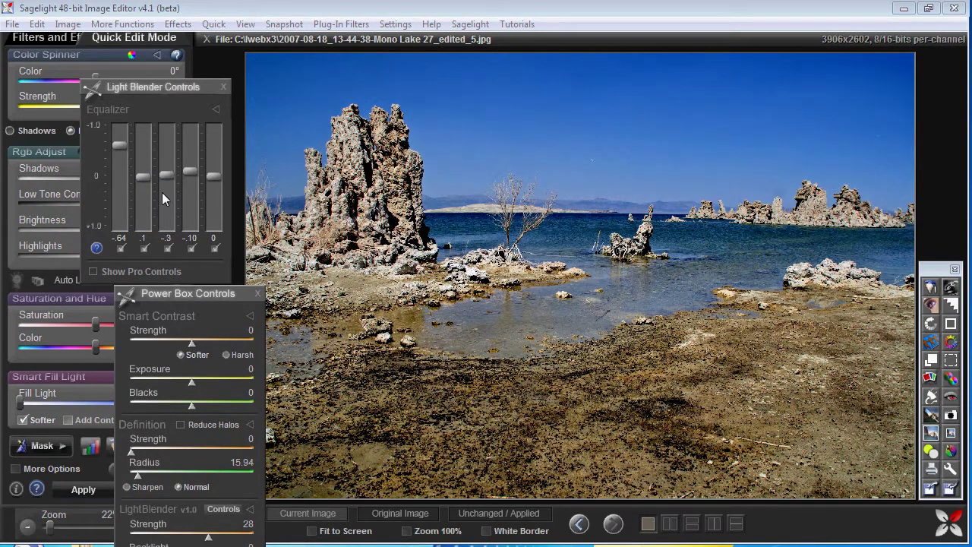
click(162, 194)
click(145, 198)
click(145, 196)
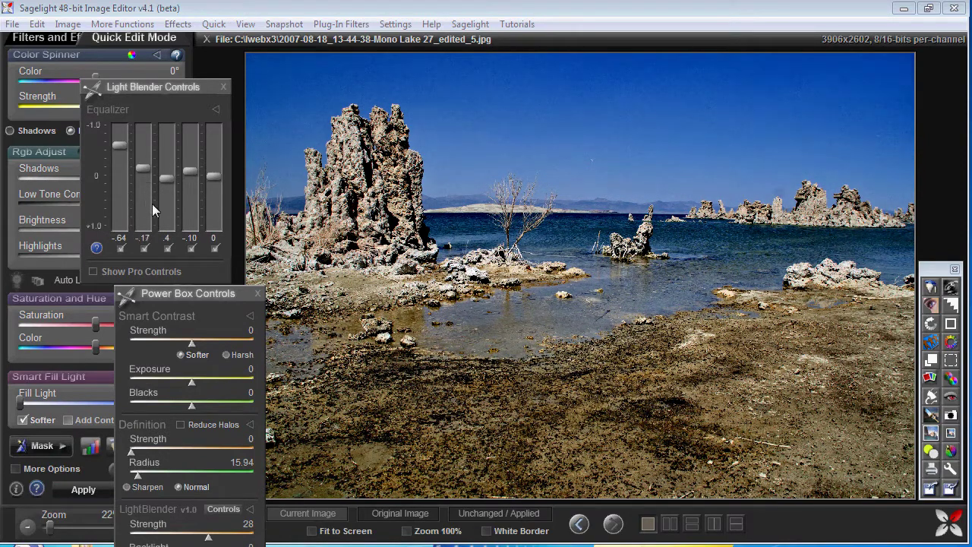
click(167, 200)
click(183, 204)
click(185, 200)
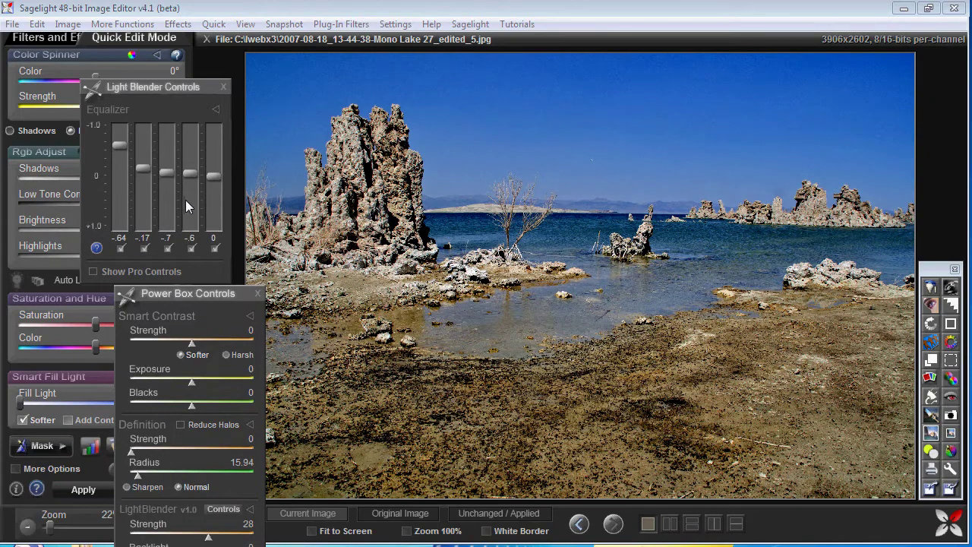
click(167, 202)
click(146, 451)
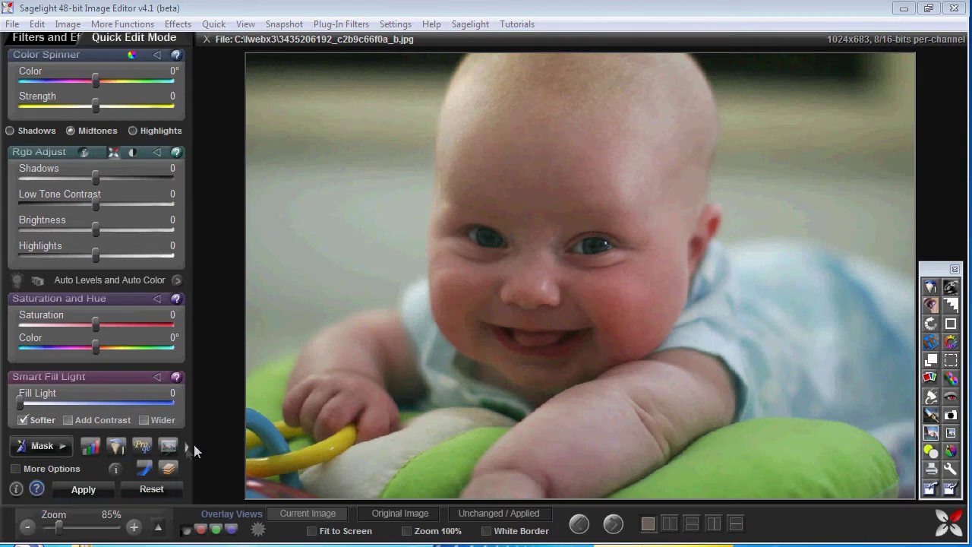
Step: Open the Power Box for the baby photo and show the LightBlender equalizer controls
click(167, 470)
click(168, 468)
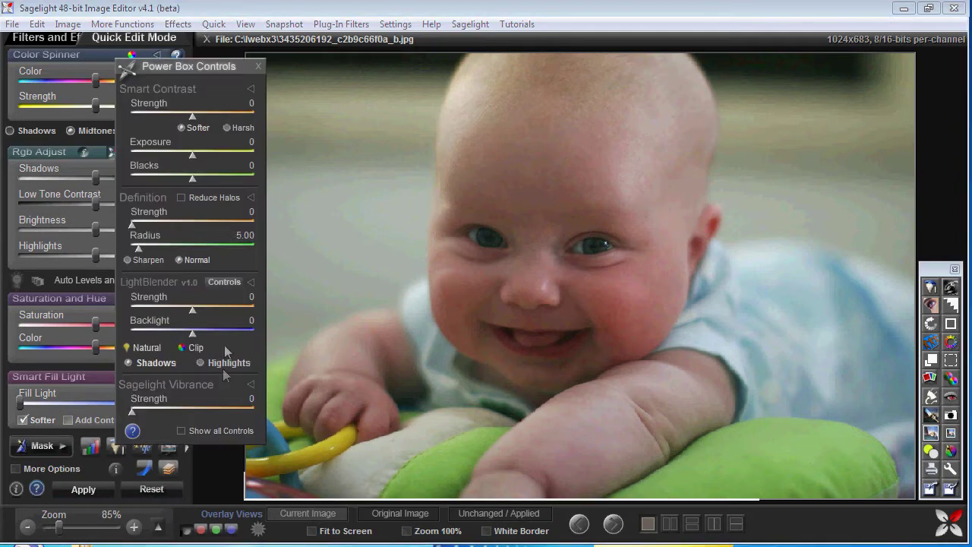
click(225, 281)
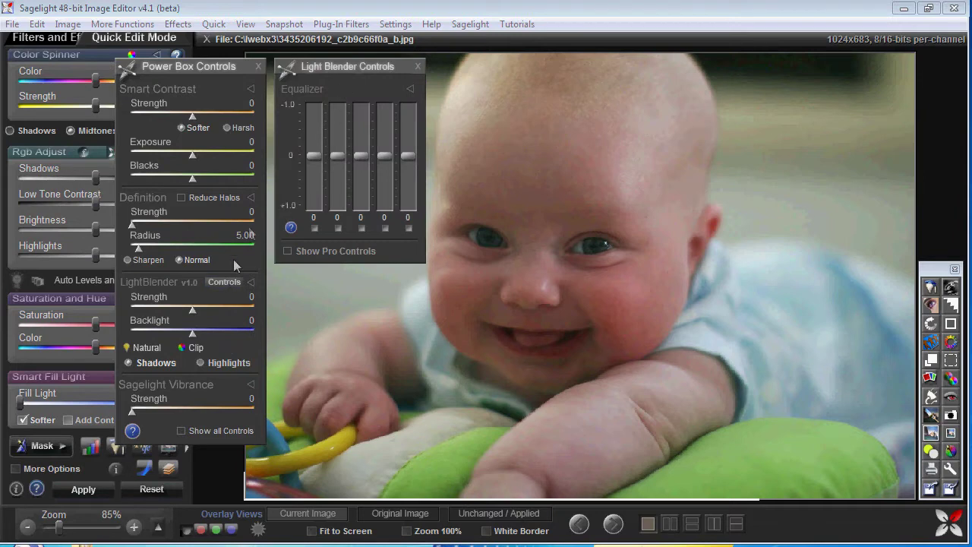
Step: Try a first equalizer band of -.79, a Highlights strength of -60 and a Backlight of -3, and reset the LightBlender
drag(317, 157, 320, 123)
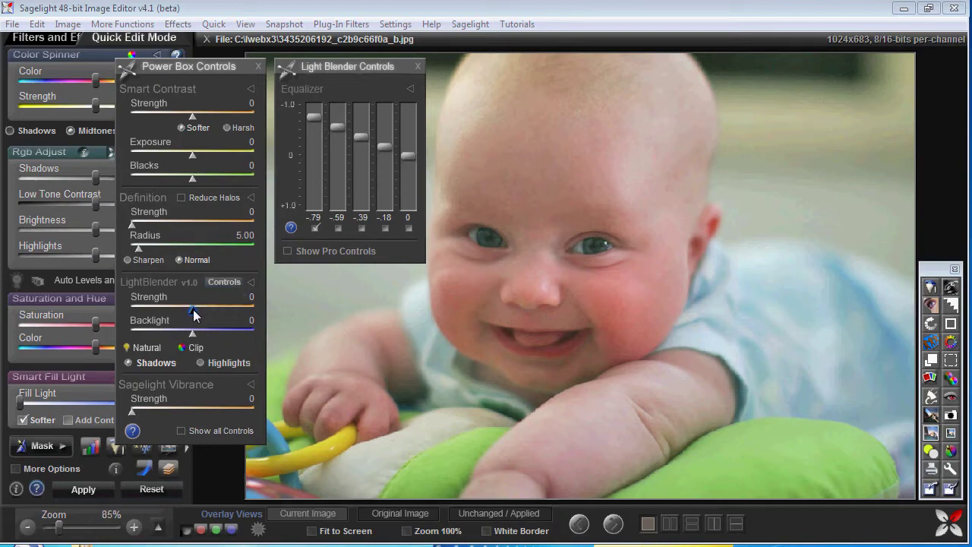
drag(193, 311, 234, 316)
drag(255, 324, 144, 312)
click(248, 297)
click(238, 362)
mouse_move(193, 333)
mouse_down()
mouse_move(156, 311)
mouse_move(192, 333)
mouse_up()
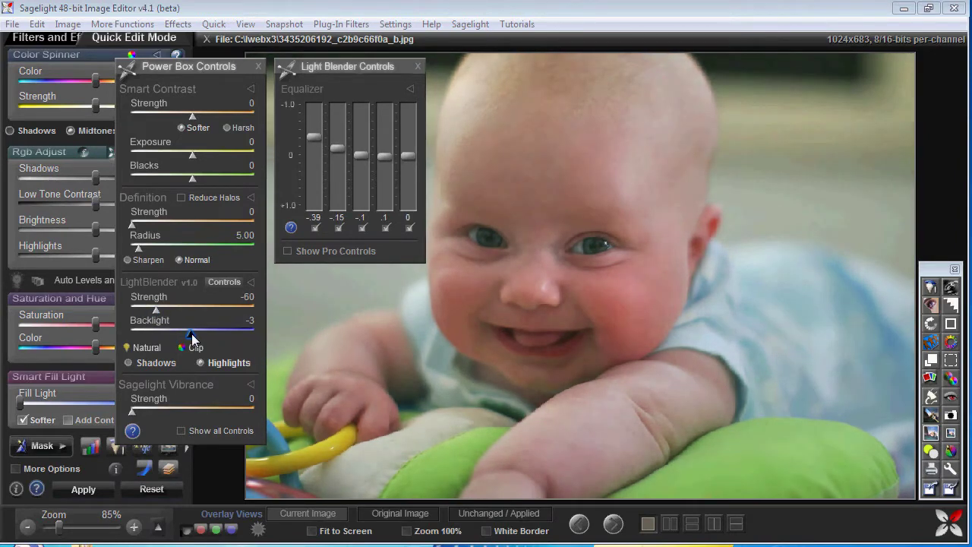
click(243, 282)
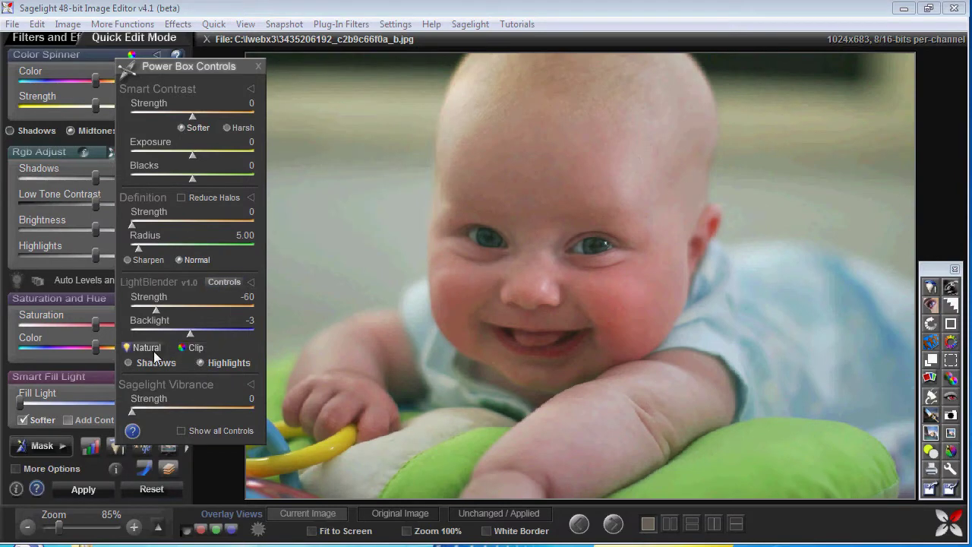
click(224, 281)
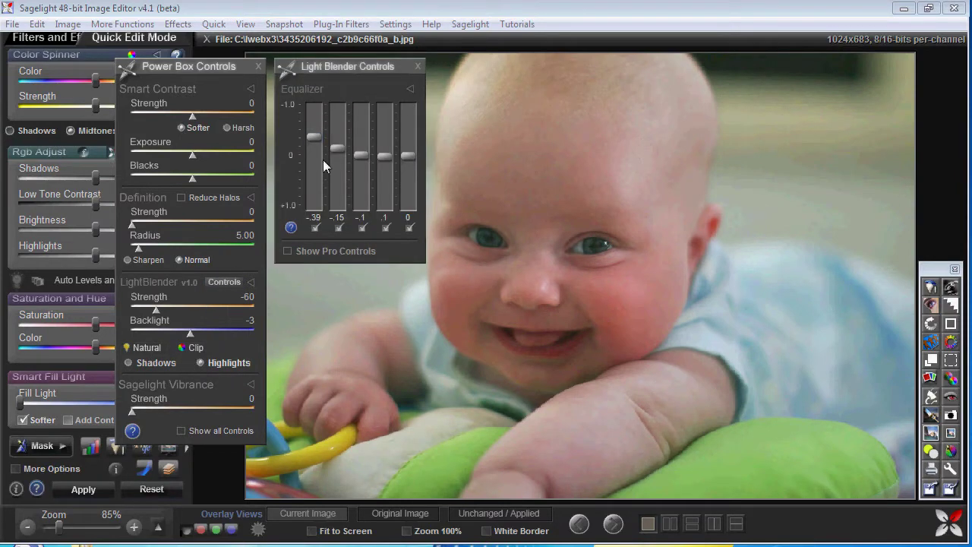
click(252, 281)
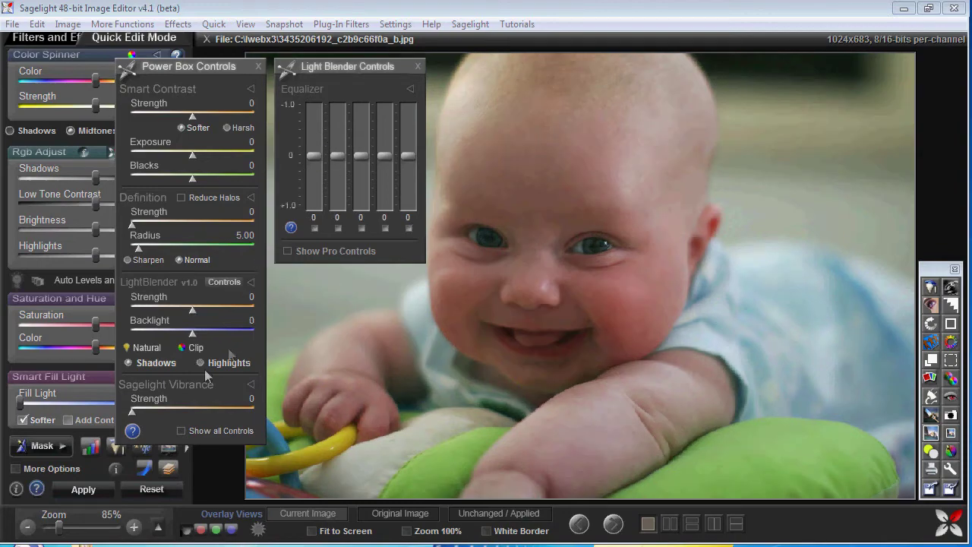
Step: Set the LightBlender Shadows strength to 44 on the baby photo and apply the Natural equalizer setting
drag(192, 311, 214, 321)
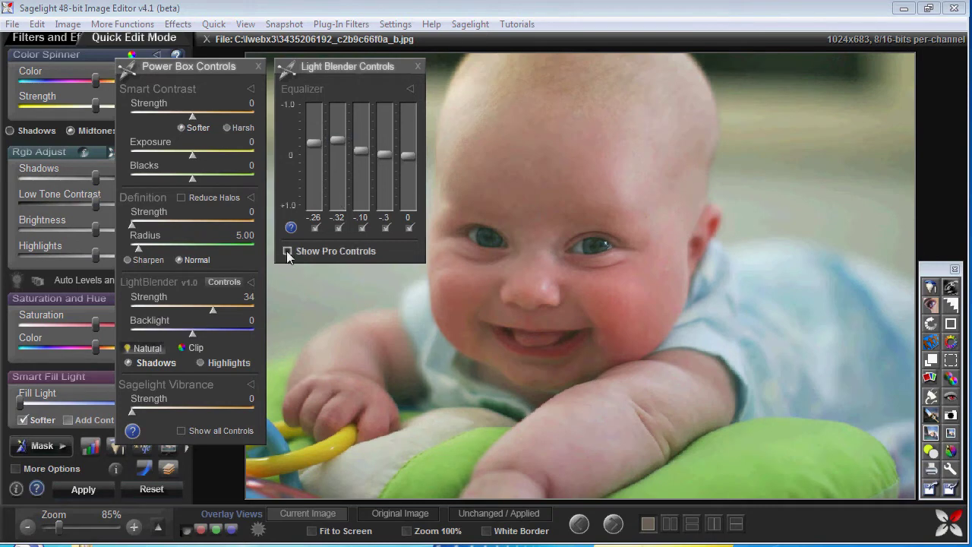
drag(213, 310, 220, 313)
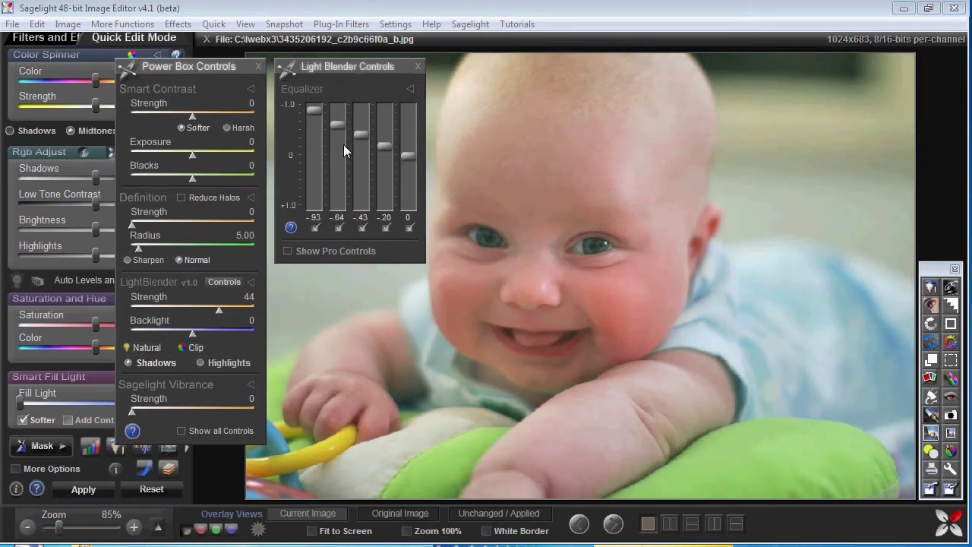
click(360, 154)
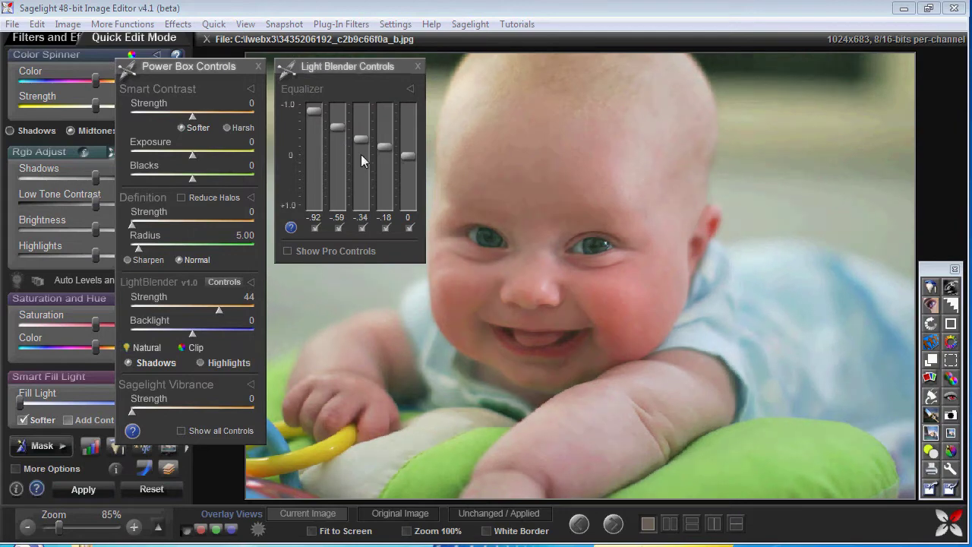
click(146, 348)
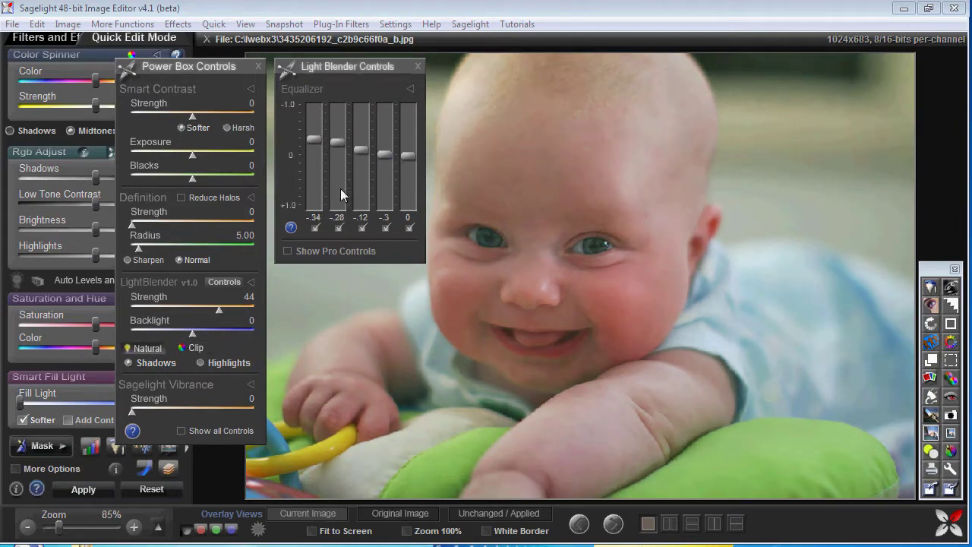
Step: Set the second and third LightBlender Shadows equalizer bands to -.25 and -.10
click(340, 188)
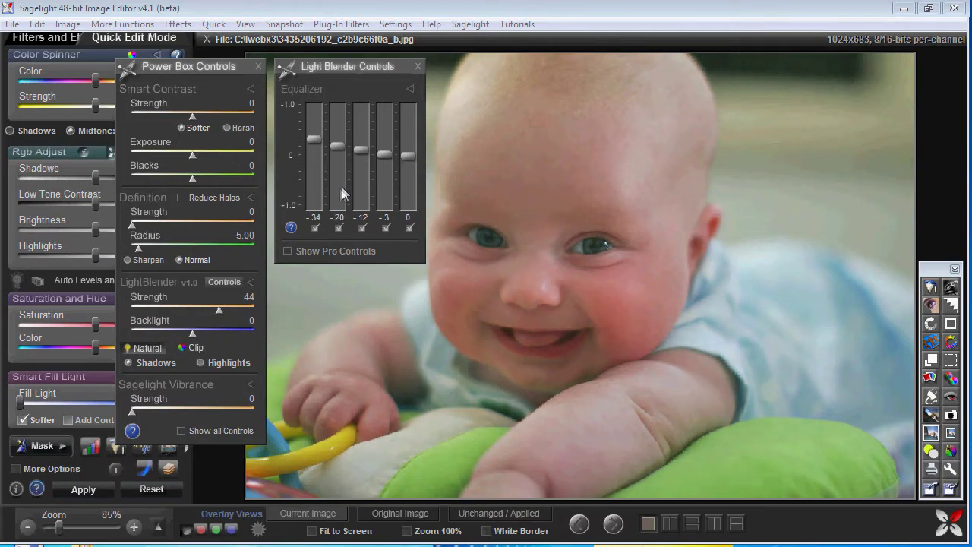
click(363, 199)
click(342, 201)
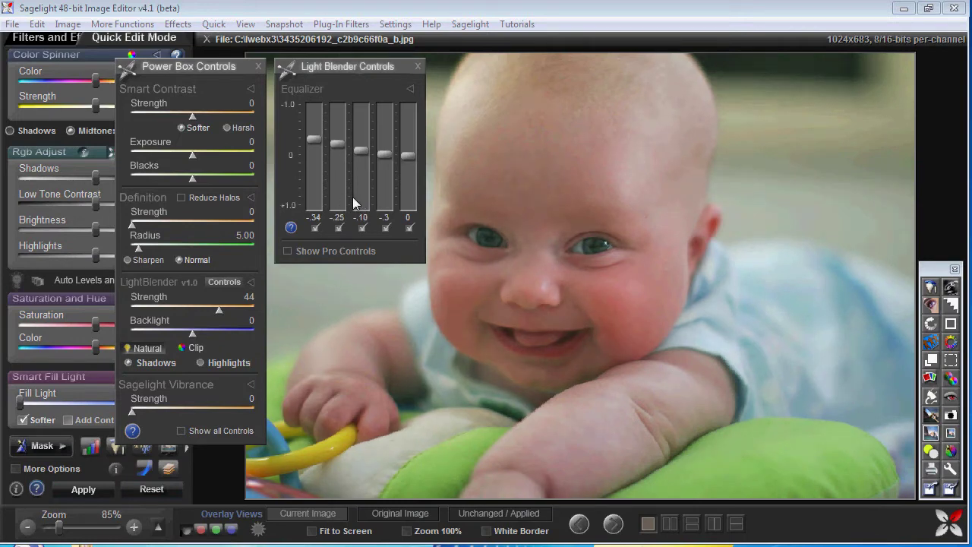
Step: Try the third LightBlender Shadows equalizer band at -.14 and the second band at -.18
click(353, 203)
click(353, 202)
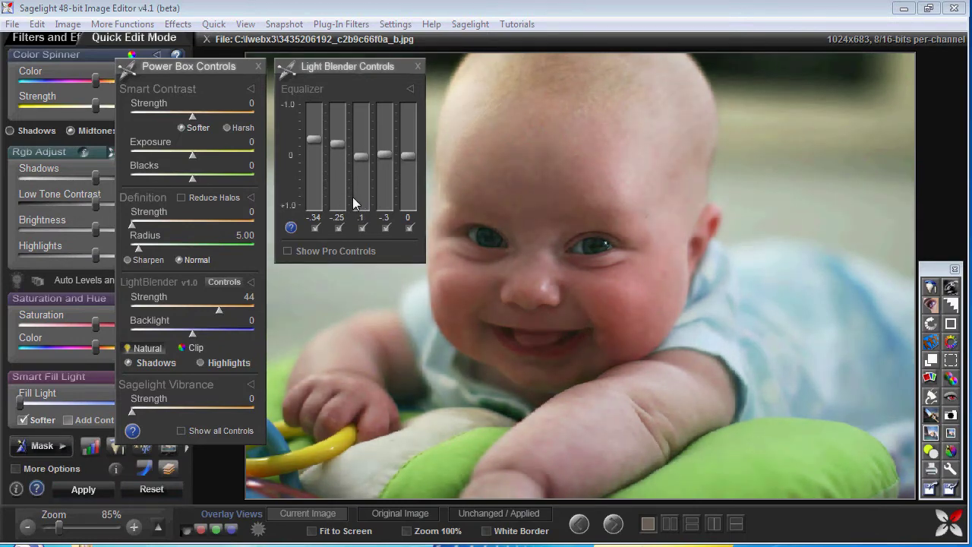
click(354, 202)
click(353, 203)
click(350, 205)
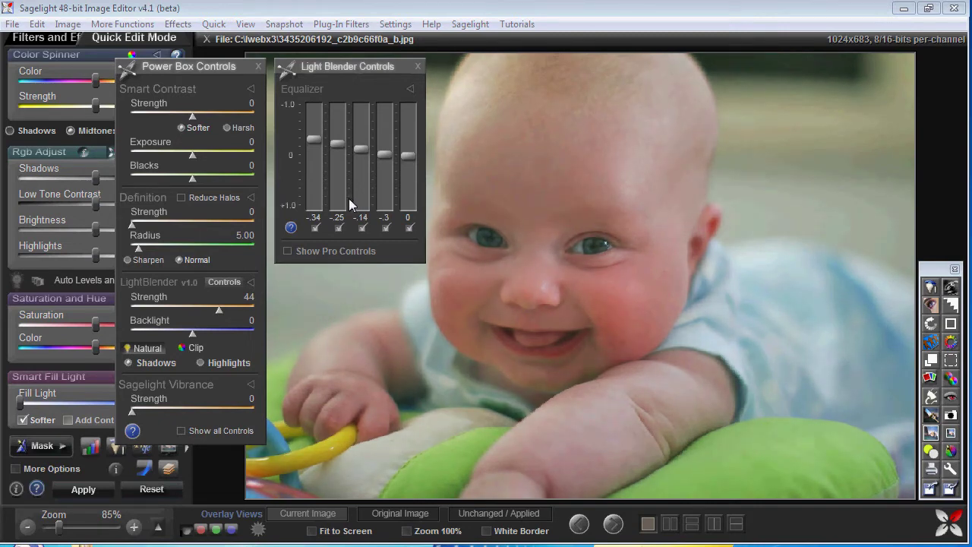
scroll(365, 183, up, 1)
scroll(333, 177, down, 4)
scroll(333, 177, up, 1)
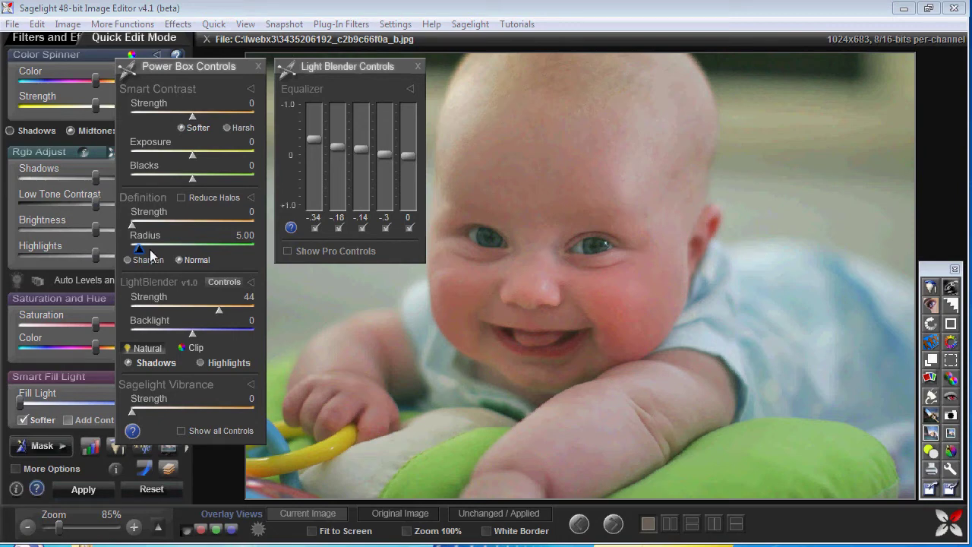
Step: Try a Definition strength of 62 with a radius of 33 on the baby photo, leaving Vibrance at 0
drag(146, 246, 158, 253)
drag(137, 222, 169, 226)
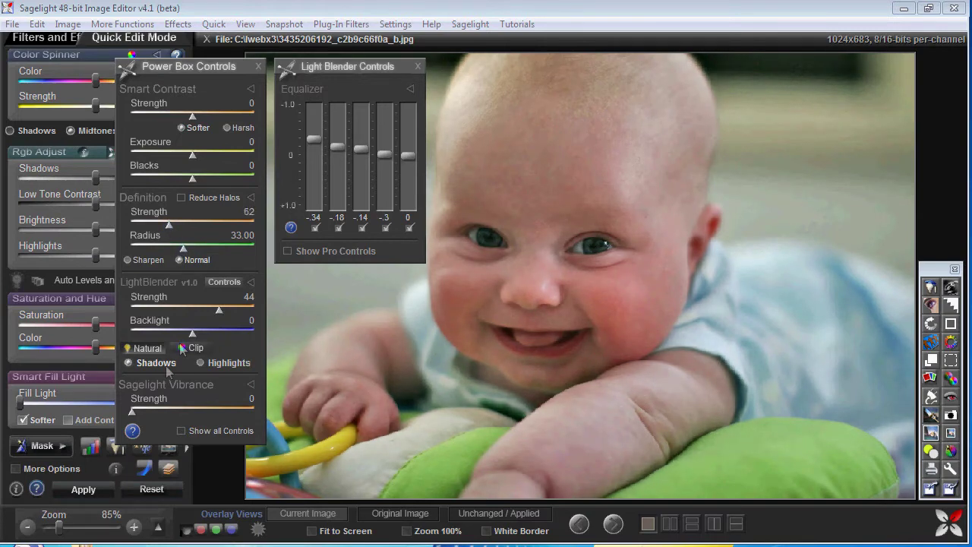
click(131, 410)
drag(133, 409, 137, 409)
Step: Set the first, second and third LightBlender Shadows equalizer bands to -.32, -.20 and -.10
click(337, 182)
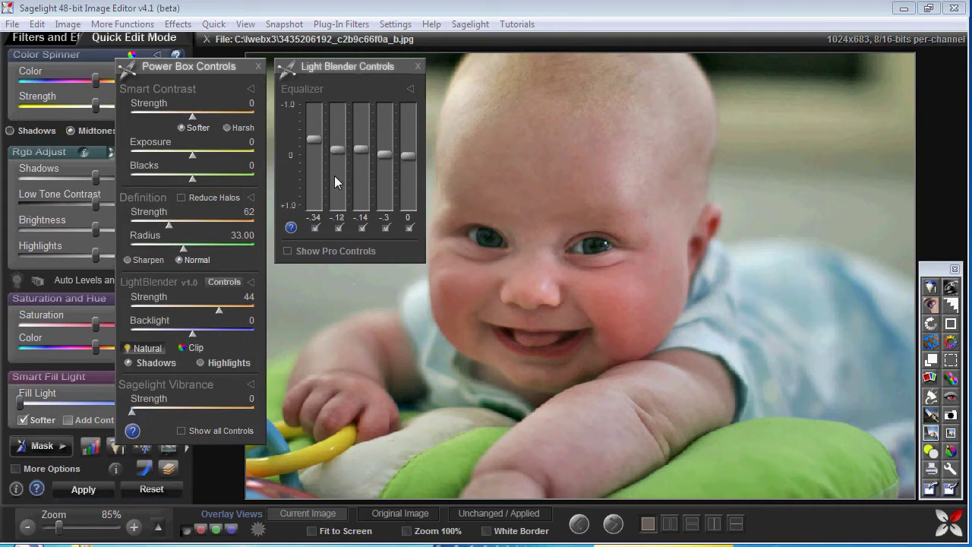
scroll(335, 182, up, 4)
scroll(317, 186, down, 2)
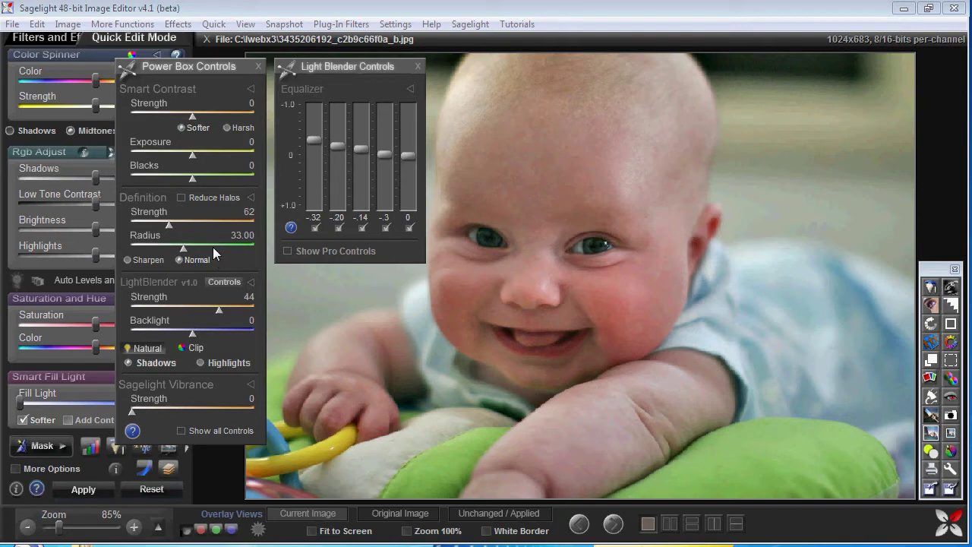
click(336, 184)
click(357, 185)
click(357, 185)
click(338, 187)
click(382, 182)
click(381, 182)
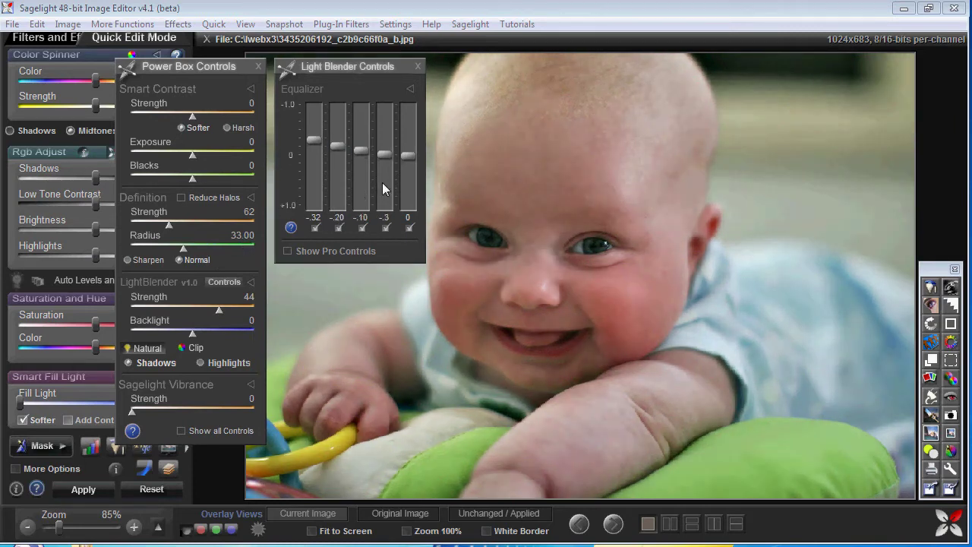
Step: Apply the LightBlender edit with Definition strength at 0, and apply Definition separately with strength 89 and radius 36
drag(162, 230, 122, 230)
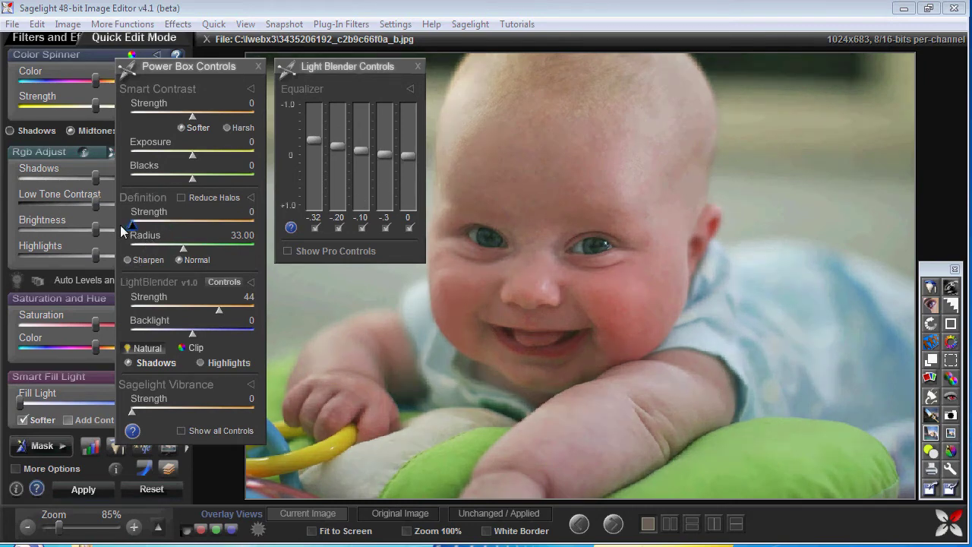
click(83, 489)
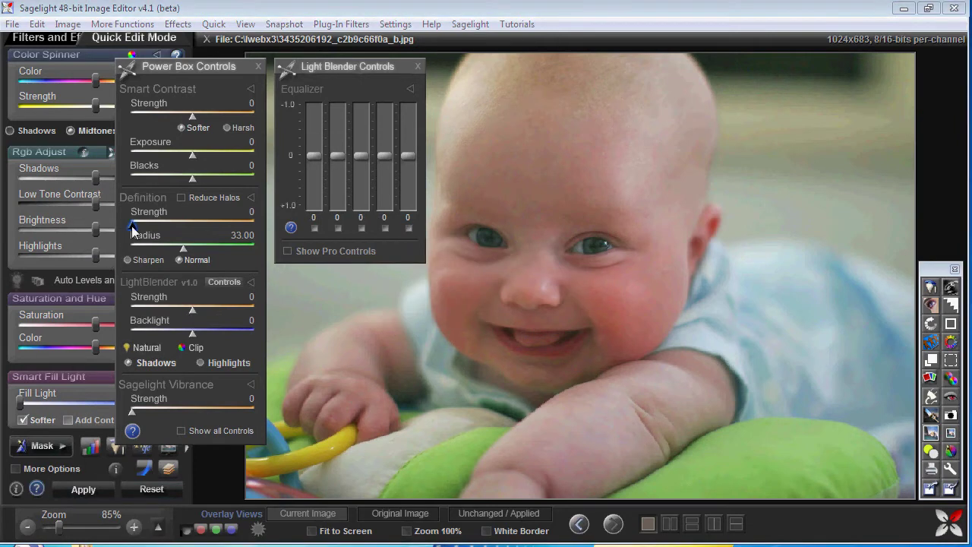
drag(156, 223, 185, 233)
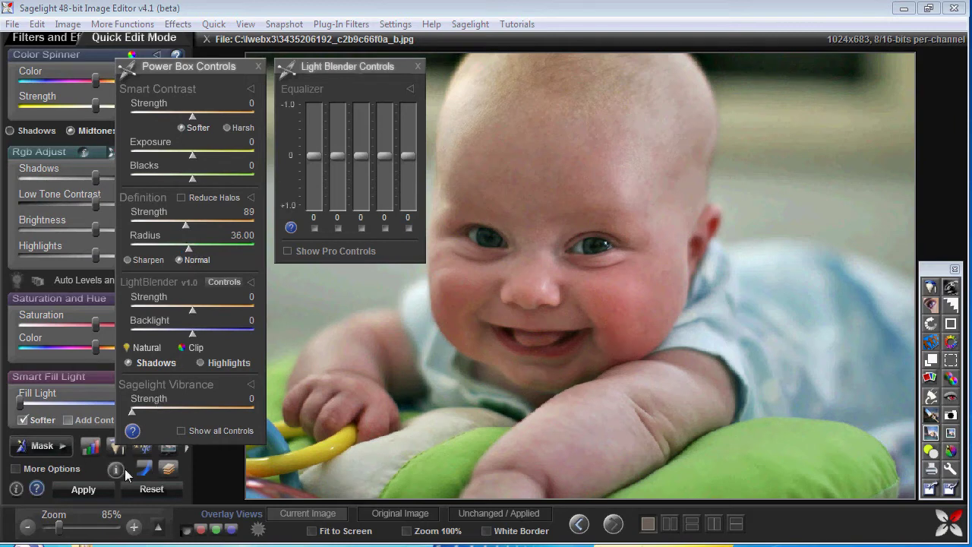
click(106, 488)
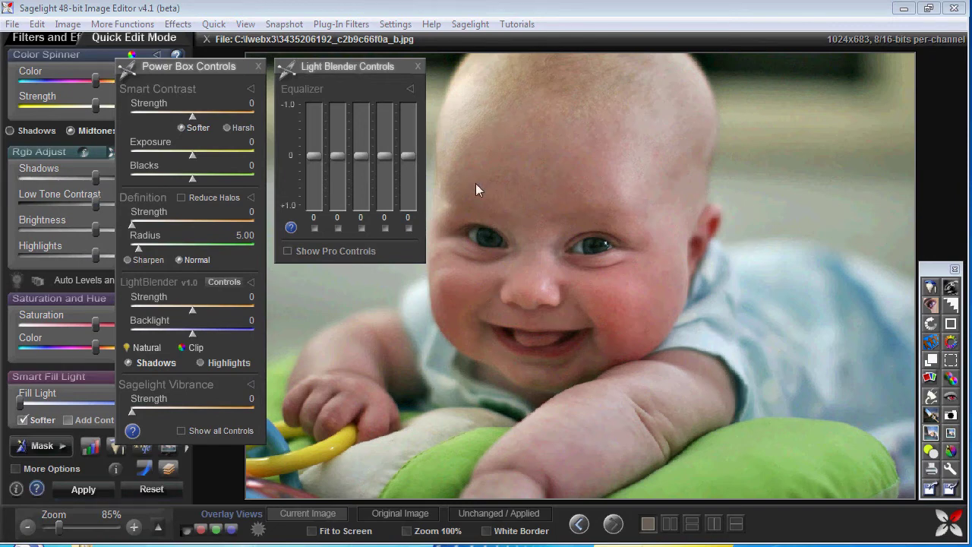
Step: Brush away the Definition effect around the baby's eyes with a size 21 Undo Brush, compare with the undo view, and accept
click(36, 23)
click(76, 88)
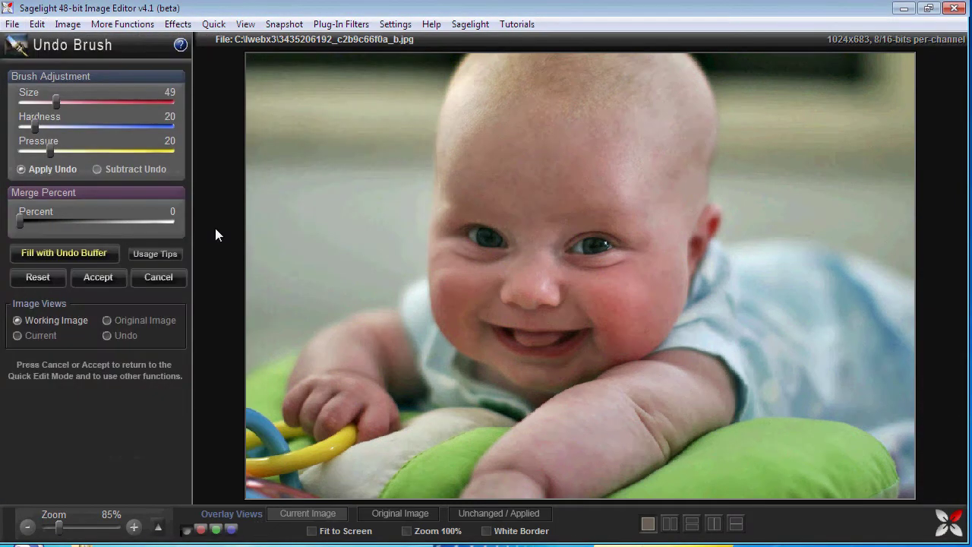
drag(51, 94, 34, 96)
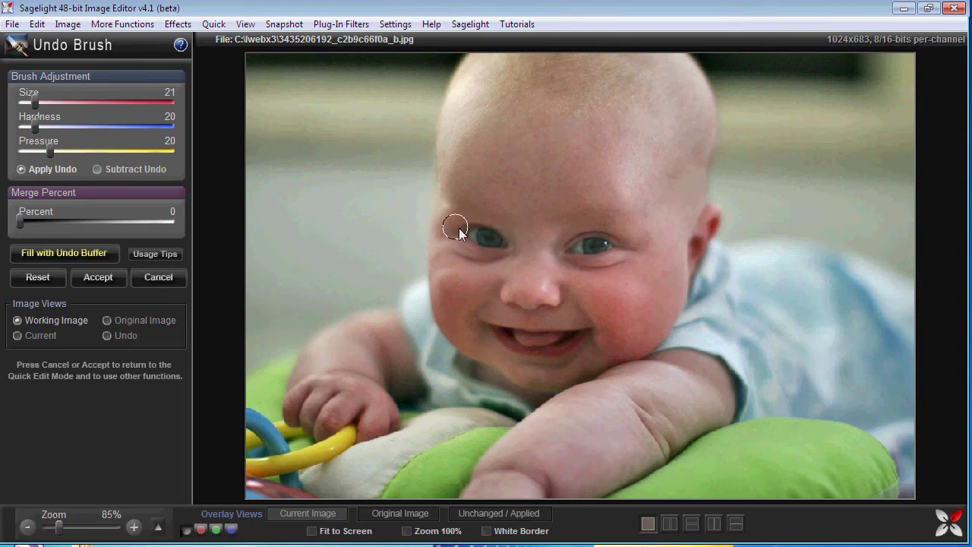
click(117, 337)
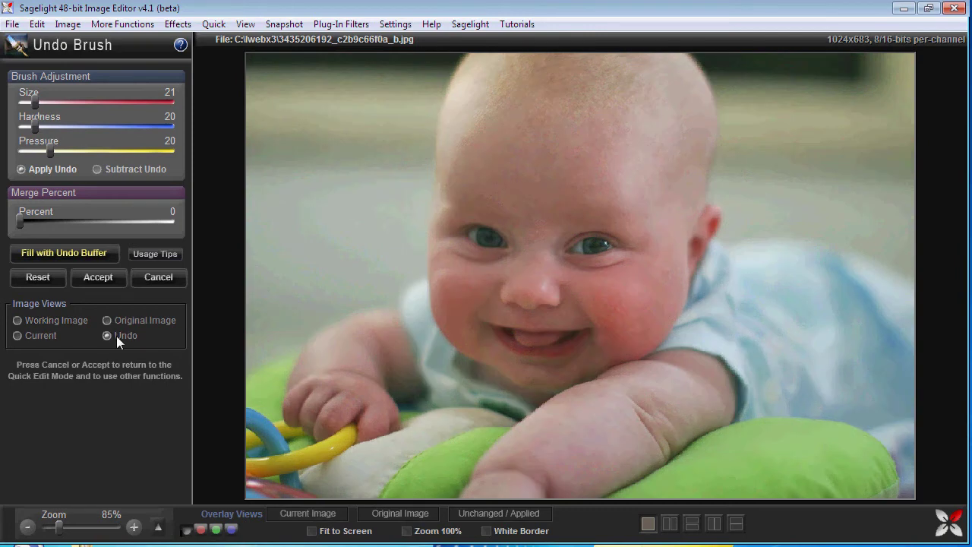
click(116, 336)
click(116, 336)
click(44, 336)
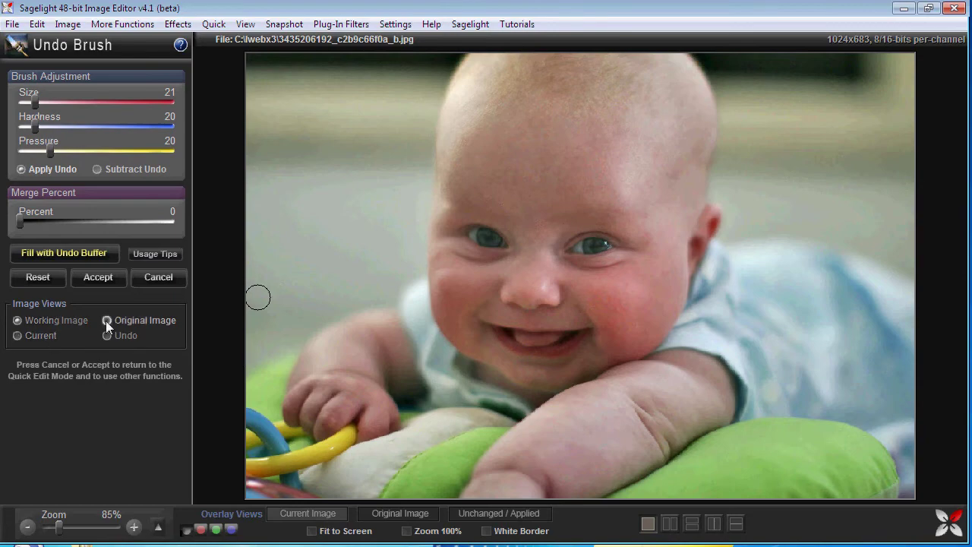
click(119, 281)
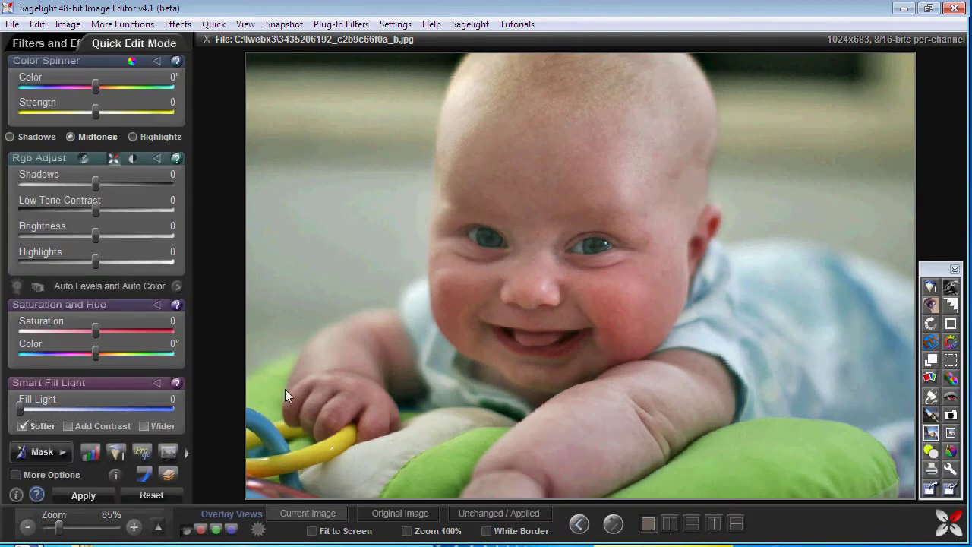
Step: Add a vignette to the baby photo with radius 35, softness 50 and transparency 30
click(67, 23)
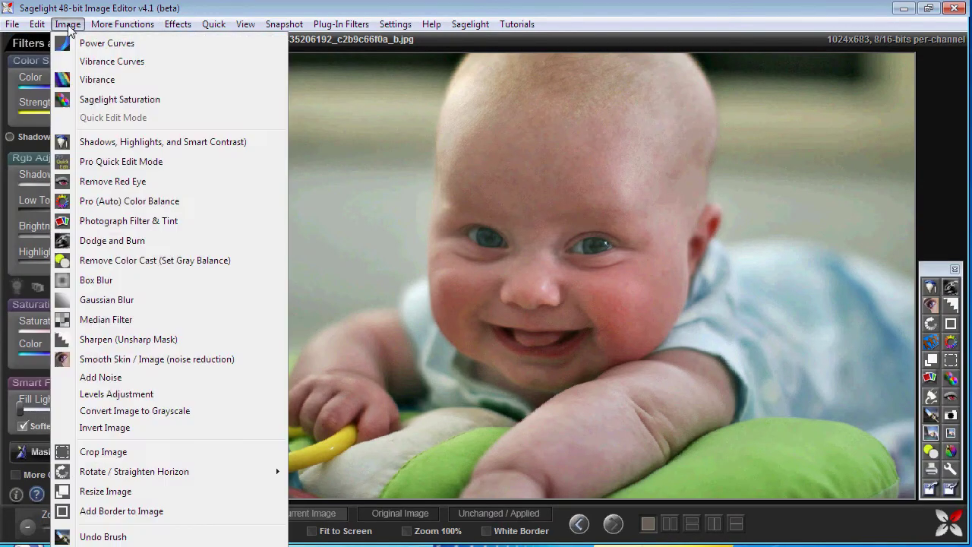
mouse_move(122, 23)
click(141, 117)
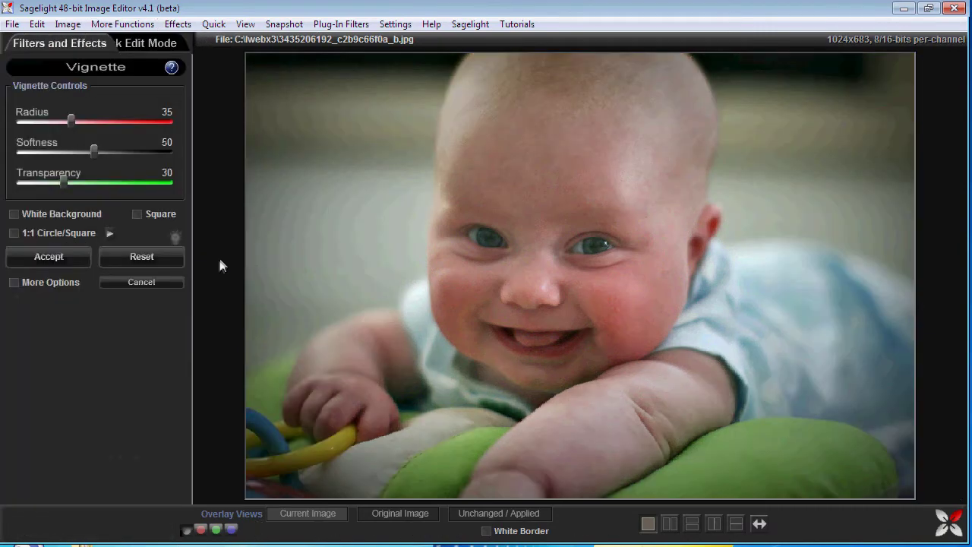
click(68, 256)
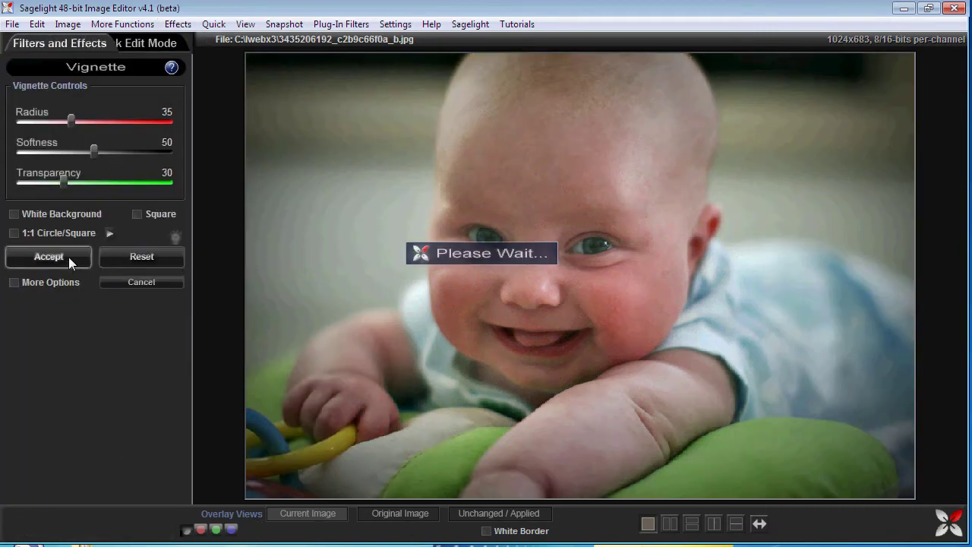
Step: Reset the trial saturation change and apply Power Box Definition with strength 45 and radius 26
click(169, 467)
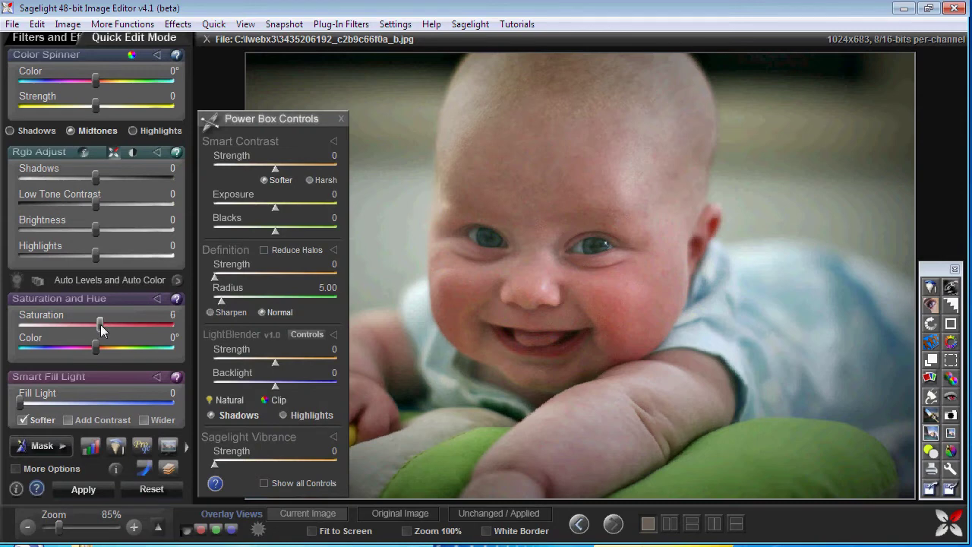
click(159, 488)
drag(318, 118, 295, 108)
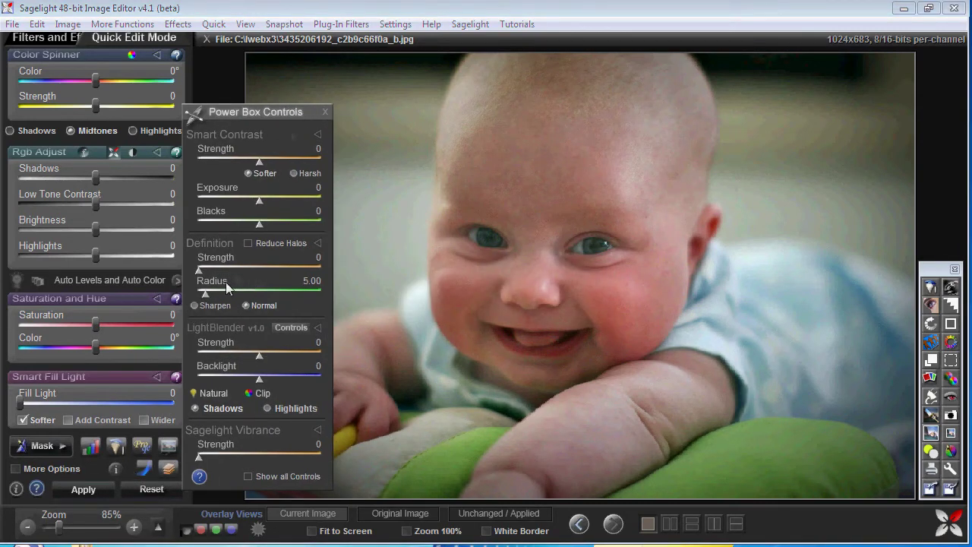
drag(213, 272, 225, 272)
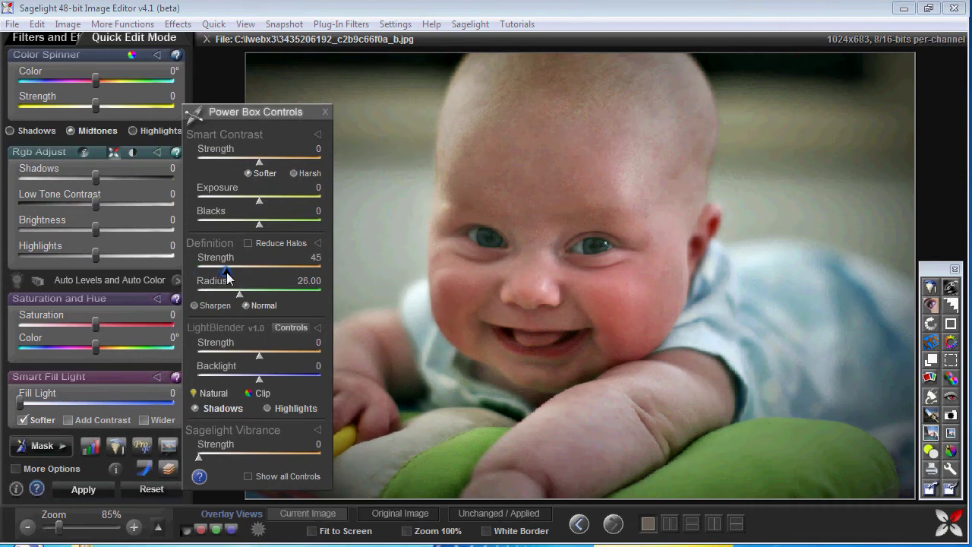
click(83, 488)
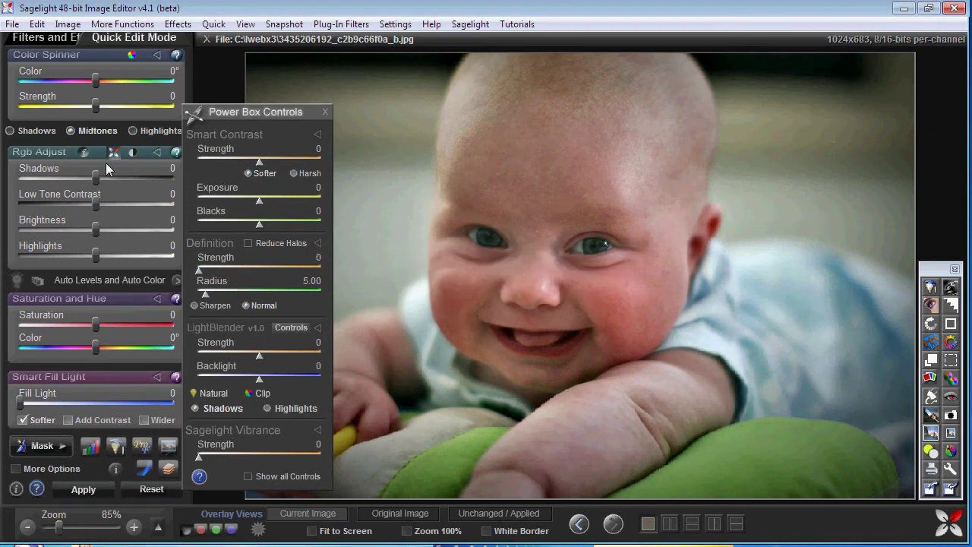
Step: Paint the new Definition effect into selected areas with the Undo Brush in Subtract Undo mode at size 49, and accept
click(37, 23)
click(74, 137)
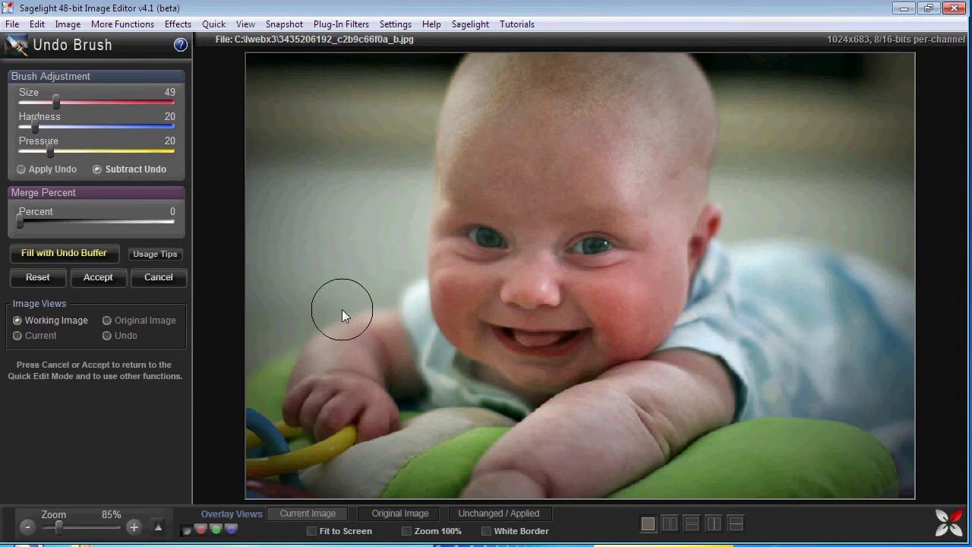
click(98, 277)
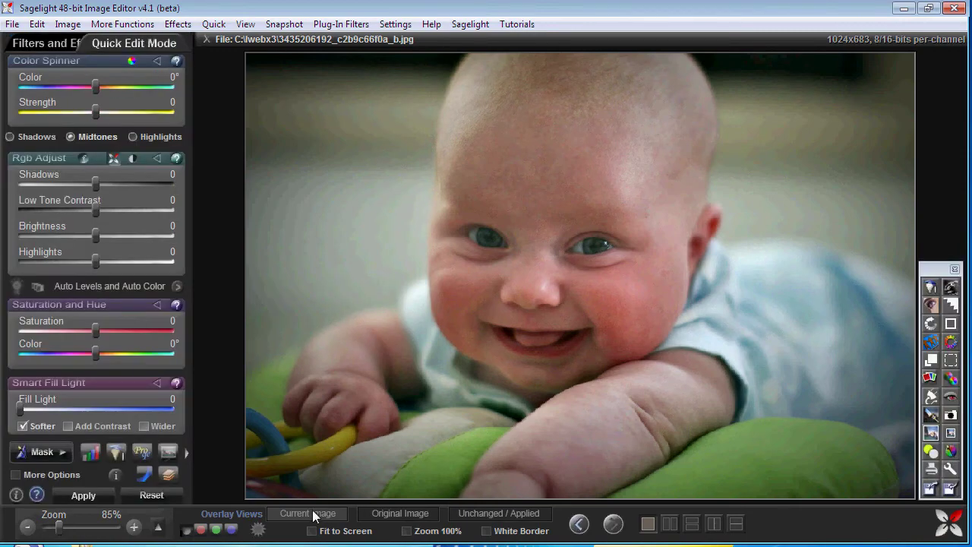
Step: Compare the edited baby photo repeatedly with the original image
click(418, 519)
click(418, 519)
click(419, 518)
click(423, 514)
click(424, 514)
click(414, 516)
click(412, 517)
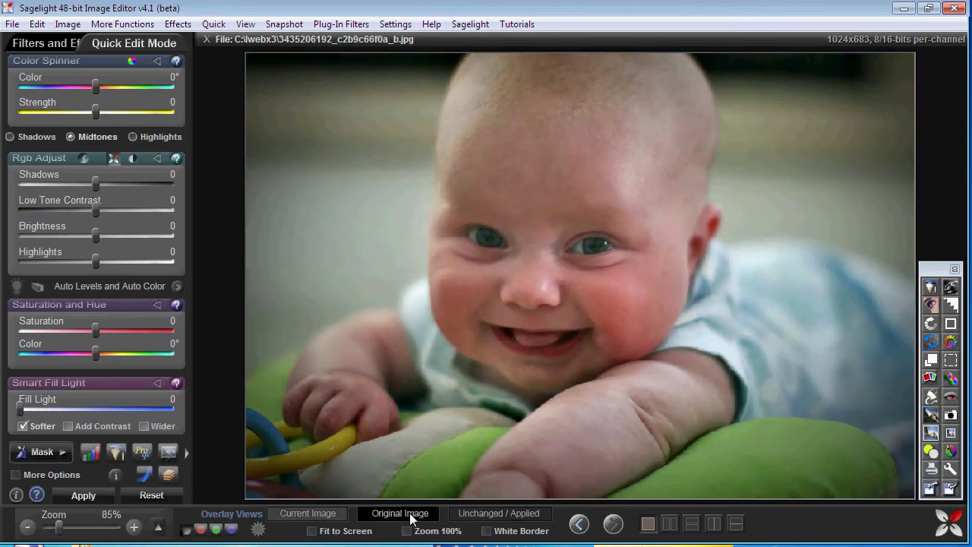
click(412, 517)
click(416, 515)
click(416, 515)
click(416, 516)
click(416, 515)
click(416, 516)
Step: Apply a Sagelight Vibrance strength of 20 to the baby photo from the Power Box
scroll(177, 489, down, 1)
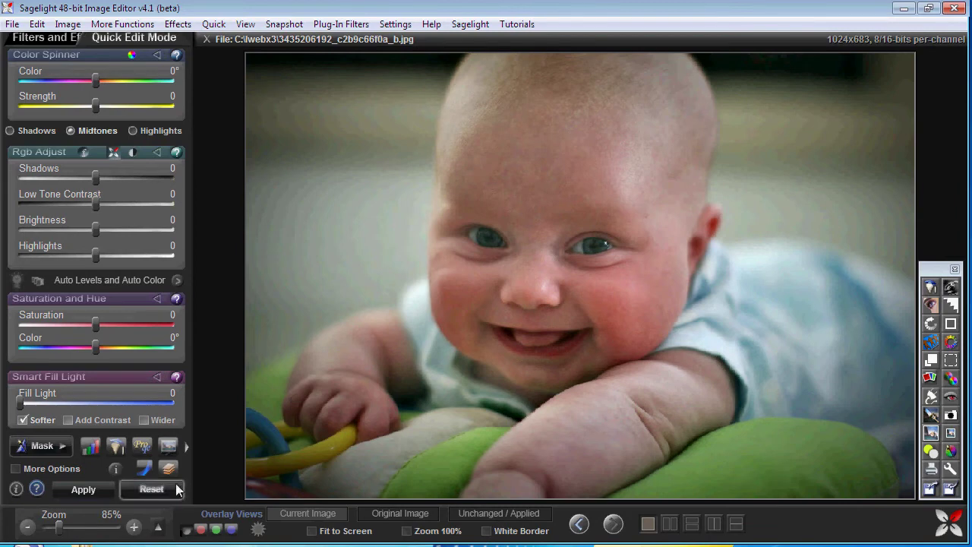
click(170, 470)
drag(216, 464, 233, 465)
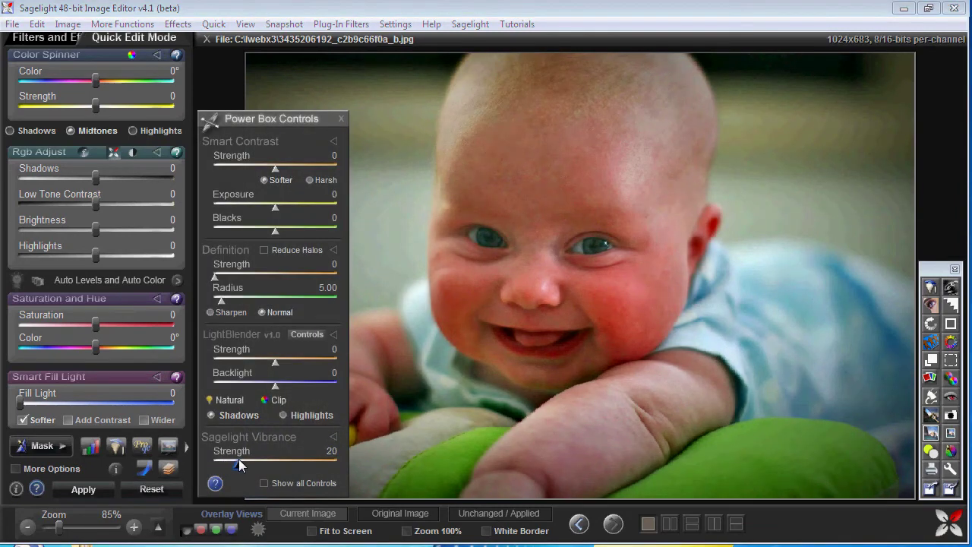
click(83, 489)
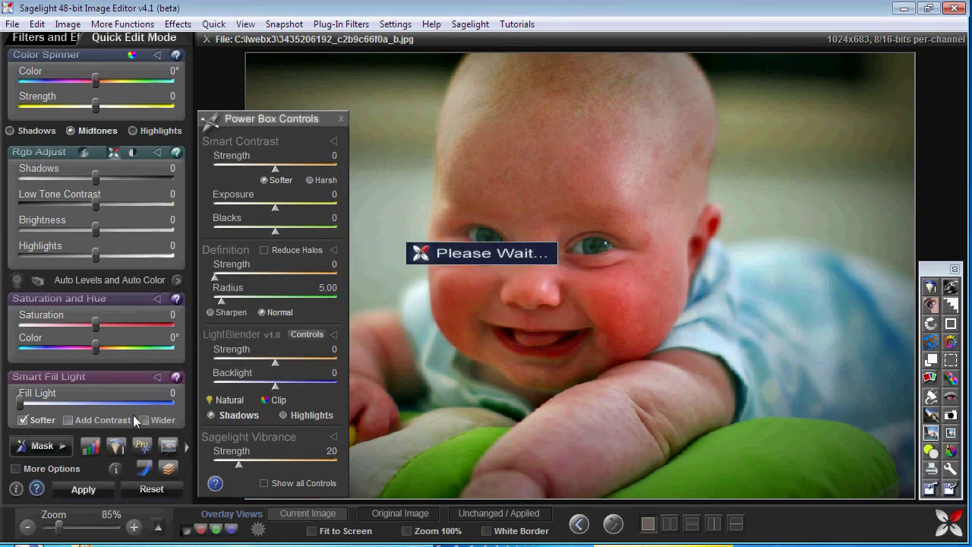
Step: Paint the vibrance into the clothing, toys and cushion with Subtract Undo at size 49, accept, and compare side by side with the original
click(37, 23)
click(83, 147)
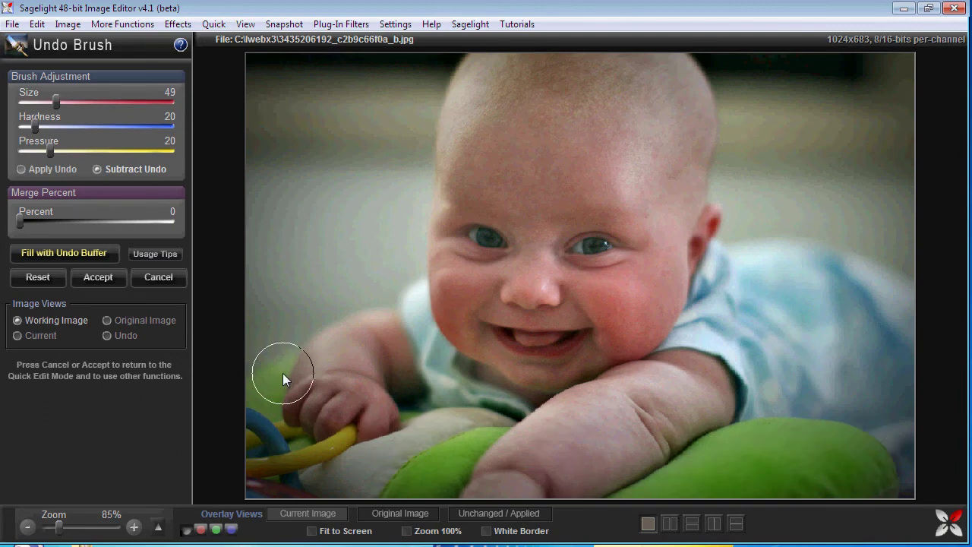
click(112, 277)
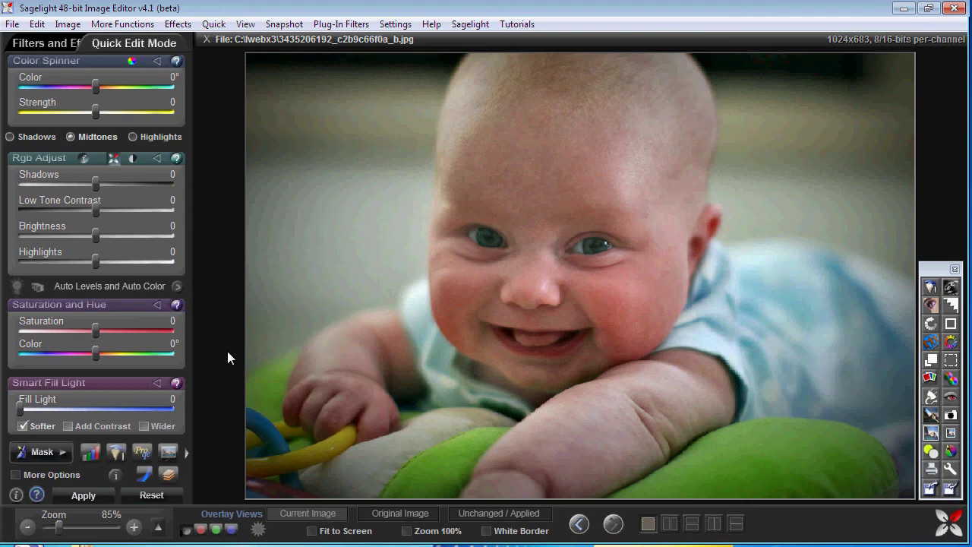
click(670, 523)
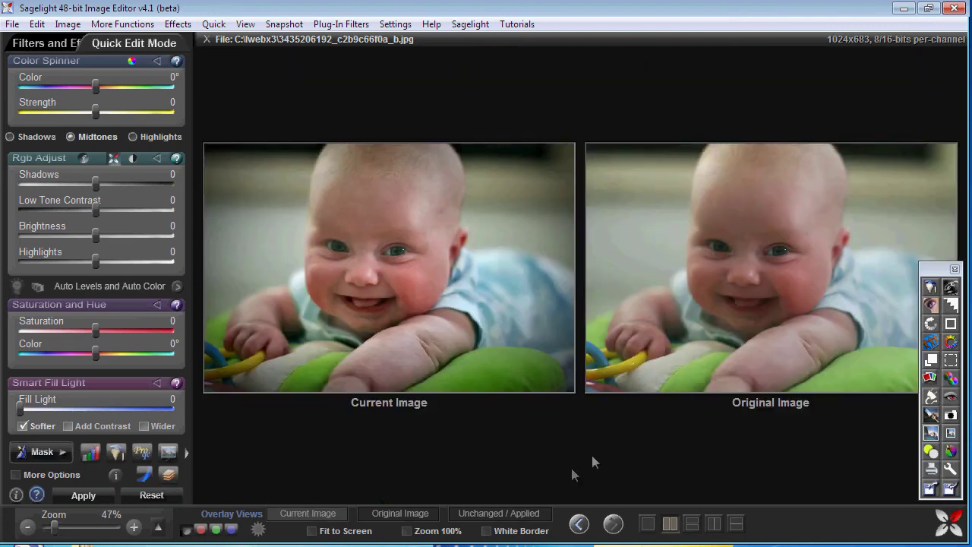